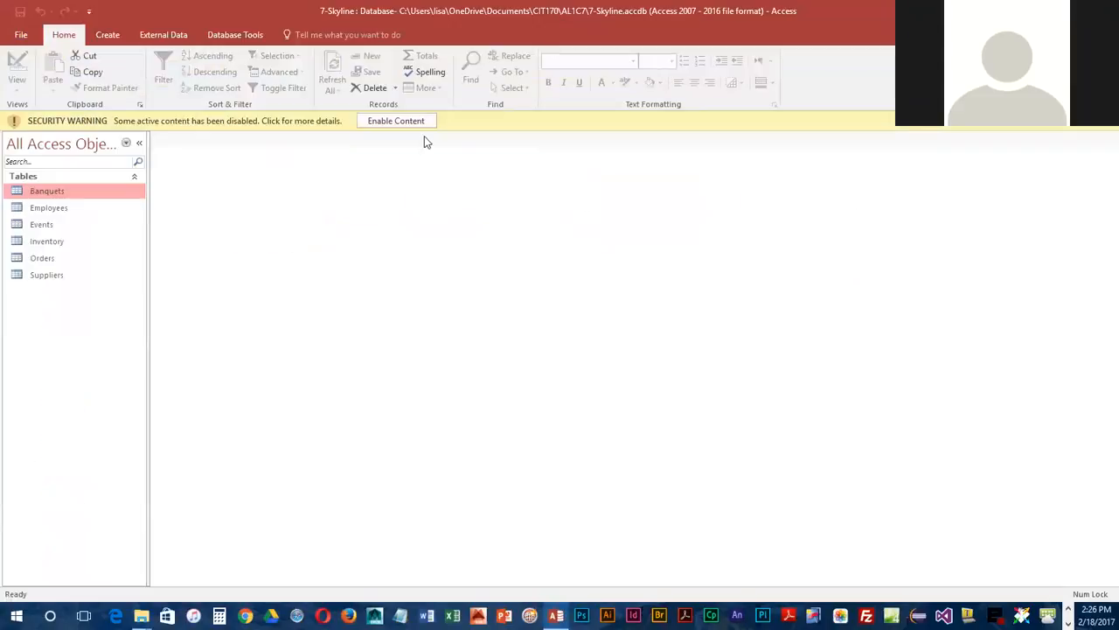
Enable the database's active content and open the Employees table.
left_click(396, 121)
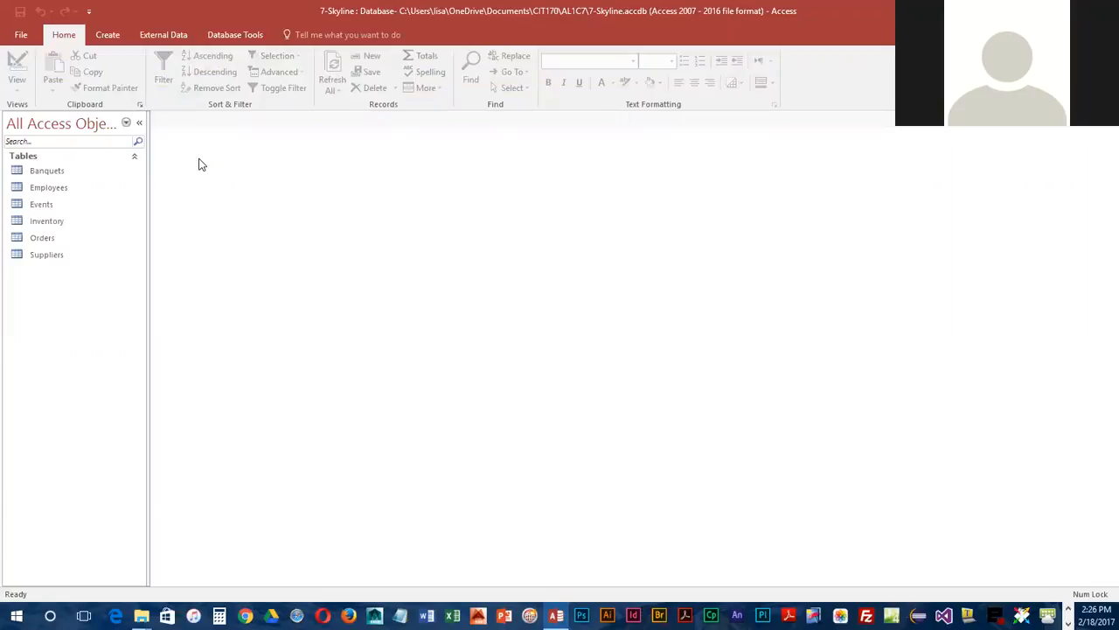
double_click(45, 188)
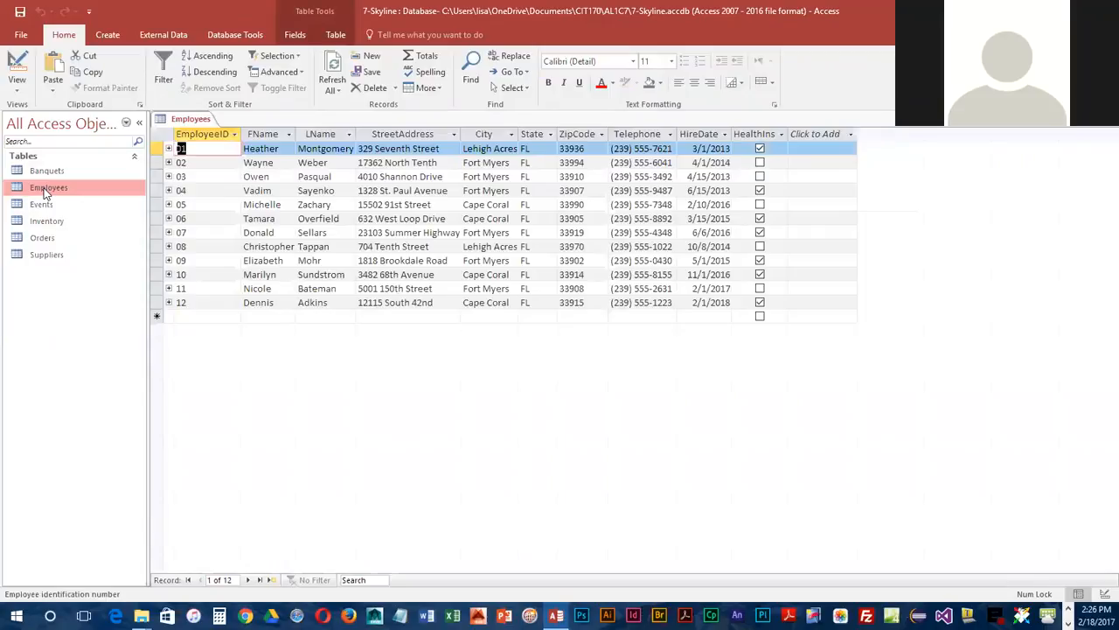
left_click(502, 150)
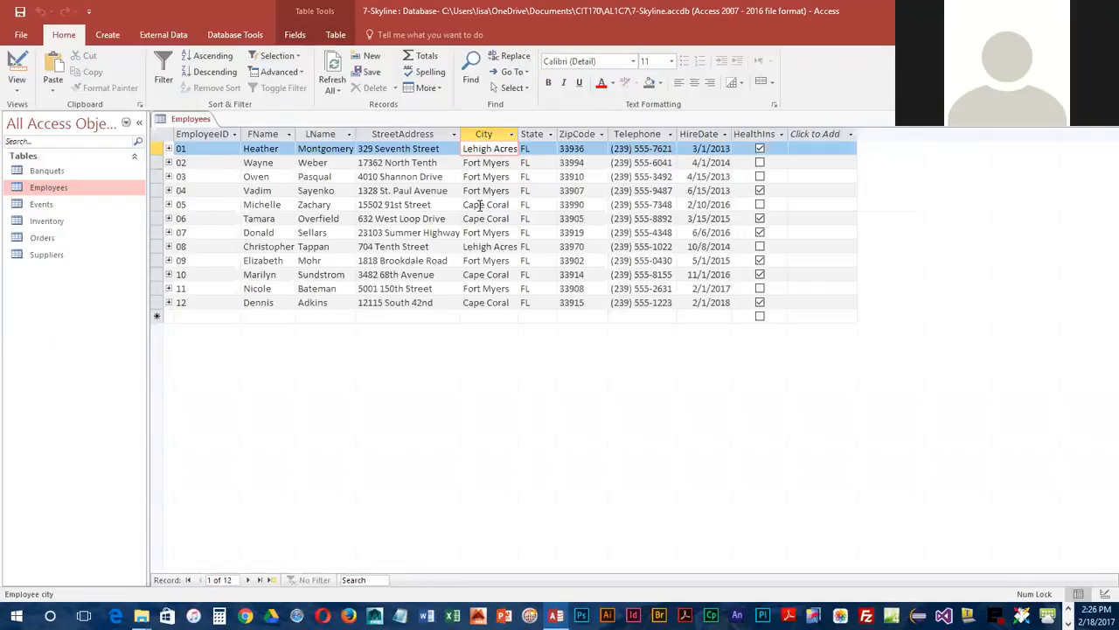
left_click(165, 68)
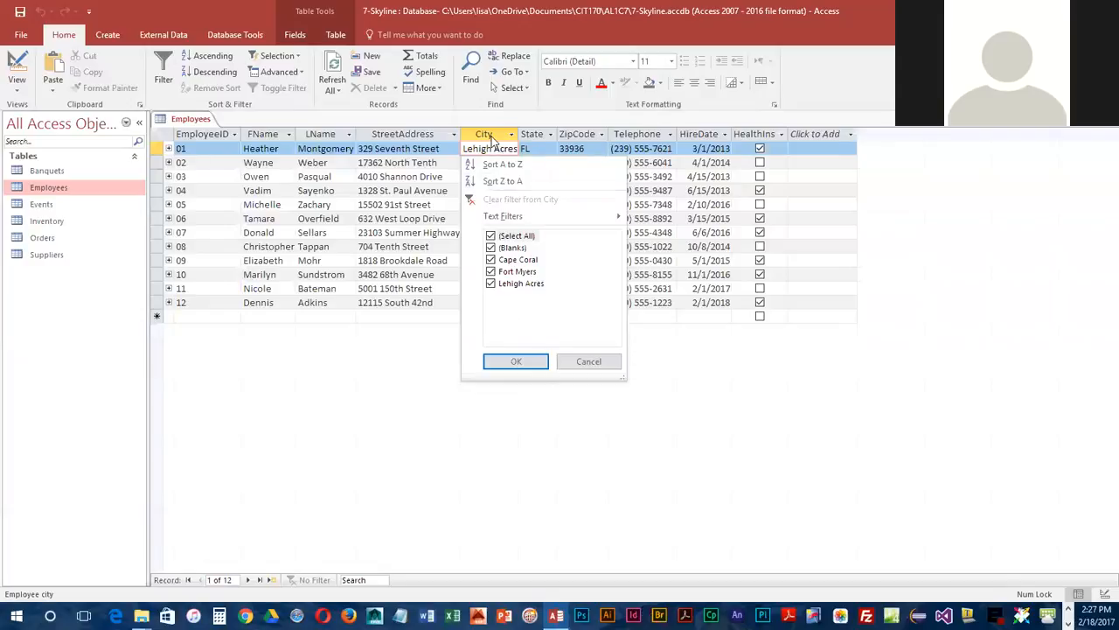
left_click(418, 335)
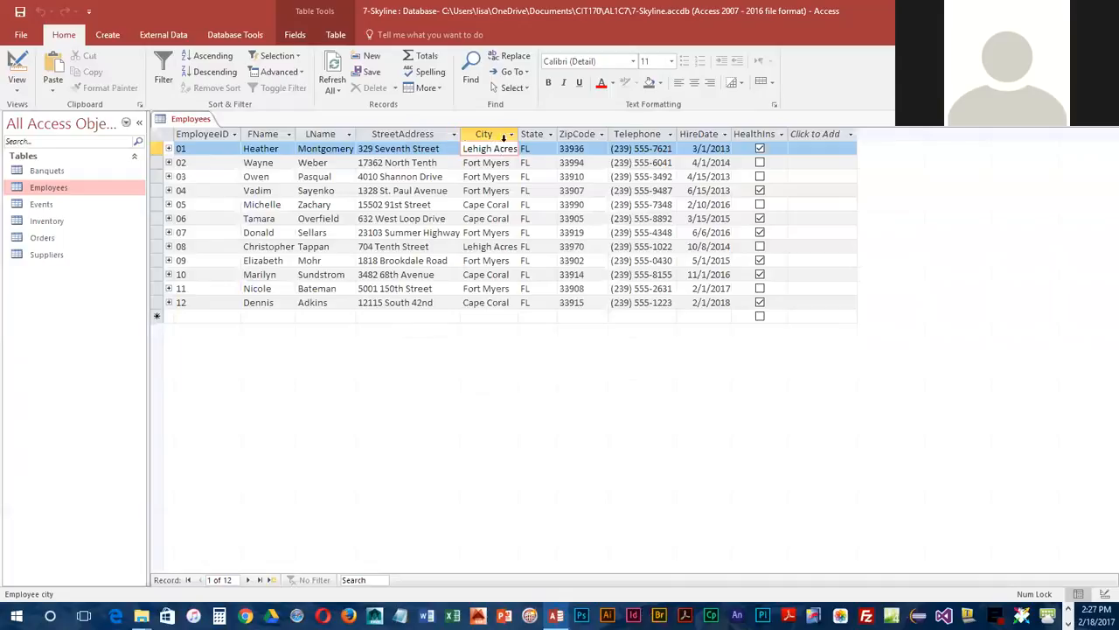
Filter the City field of the Employees table to show only Fort Myers.
left_click(511, 135)
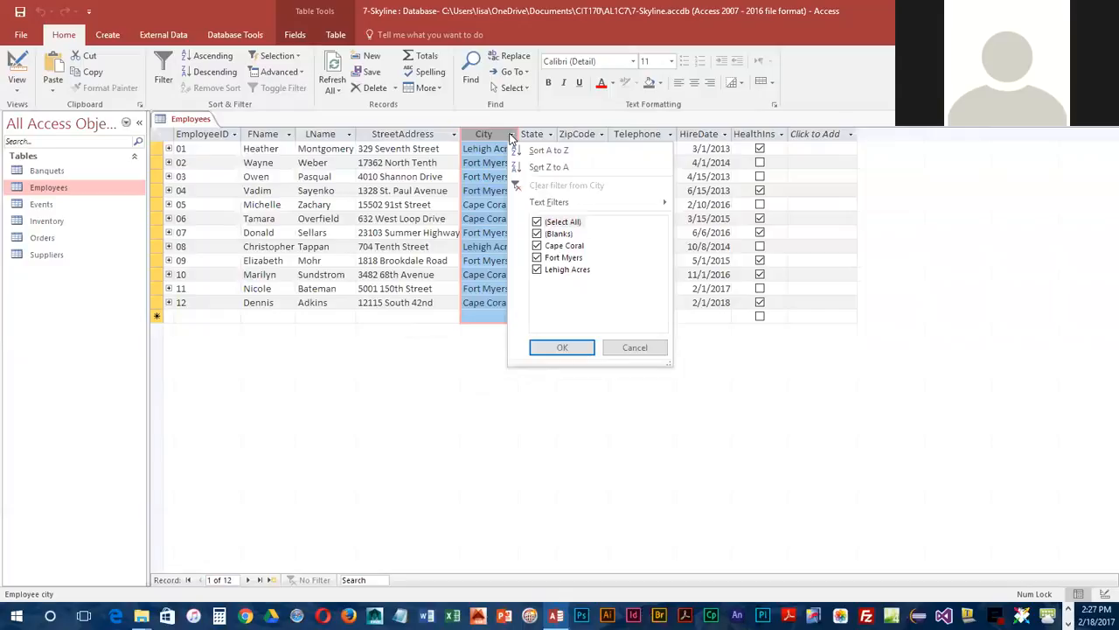
left_click(538, 222)
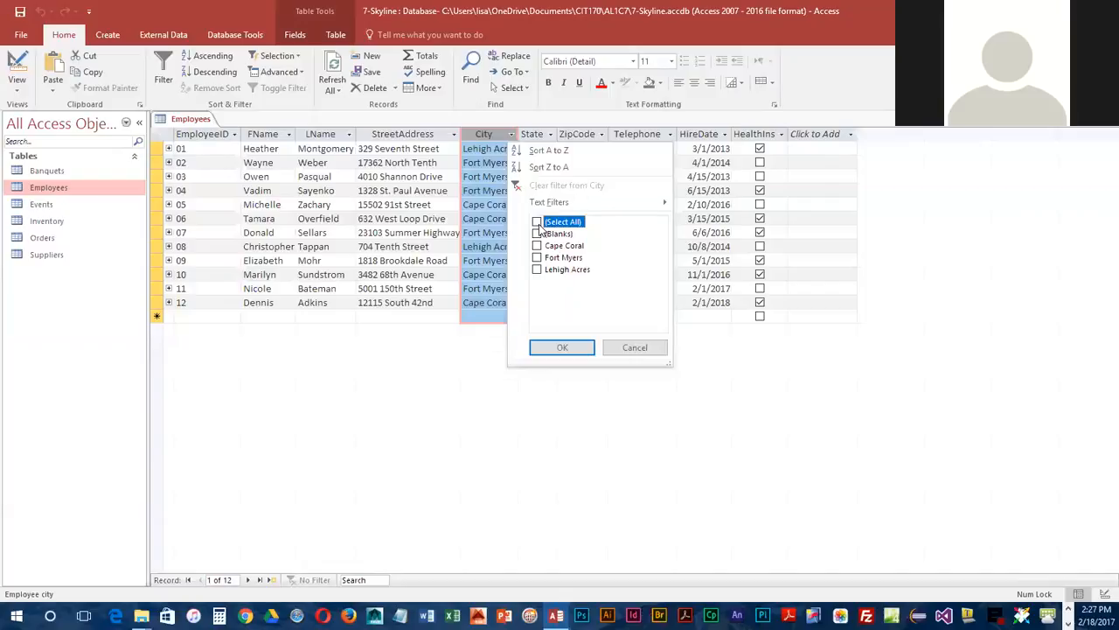
left_click(537, 257)
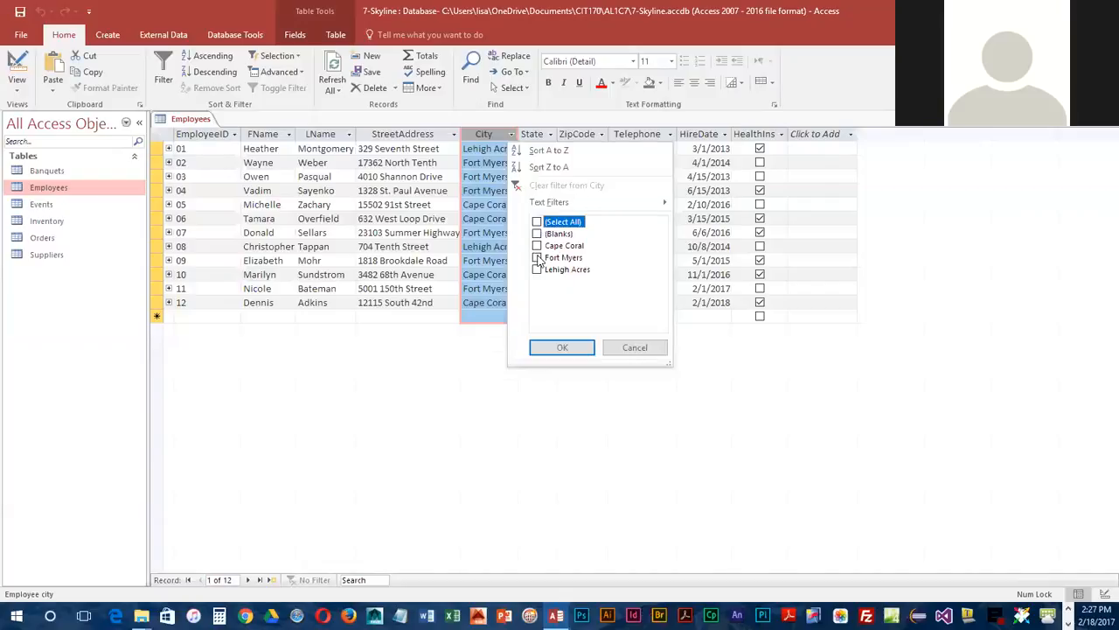
left_click(564, 347)
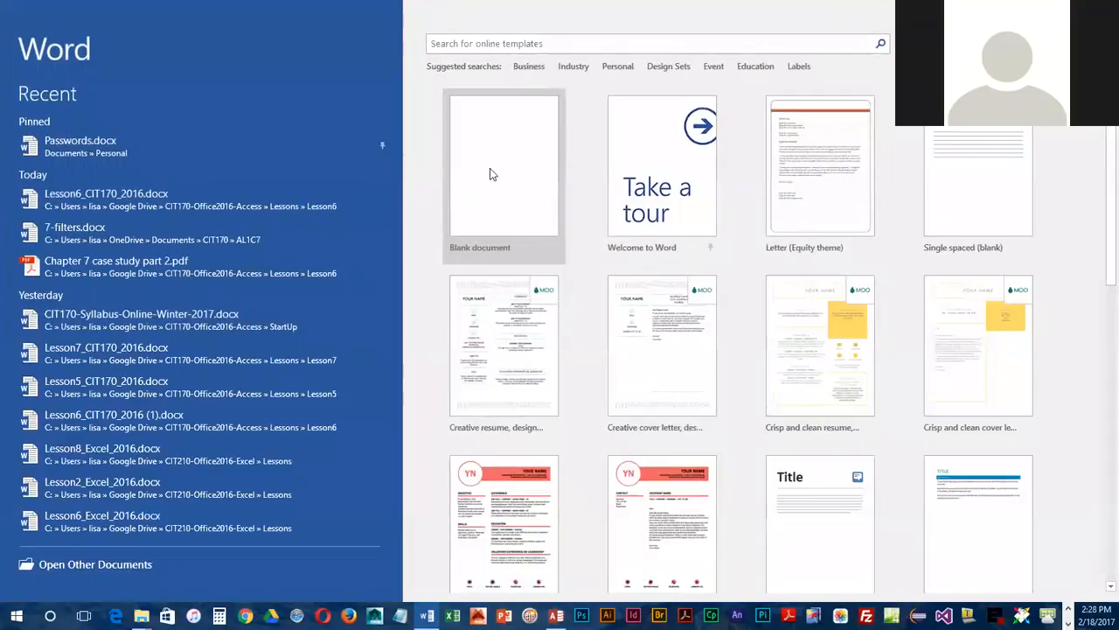
Create a blank Word document and enter the line "City = Fort Myers", followed by a new paragraph.
left_click(490, 168)
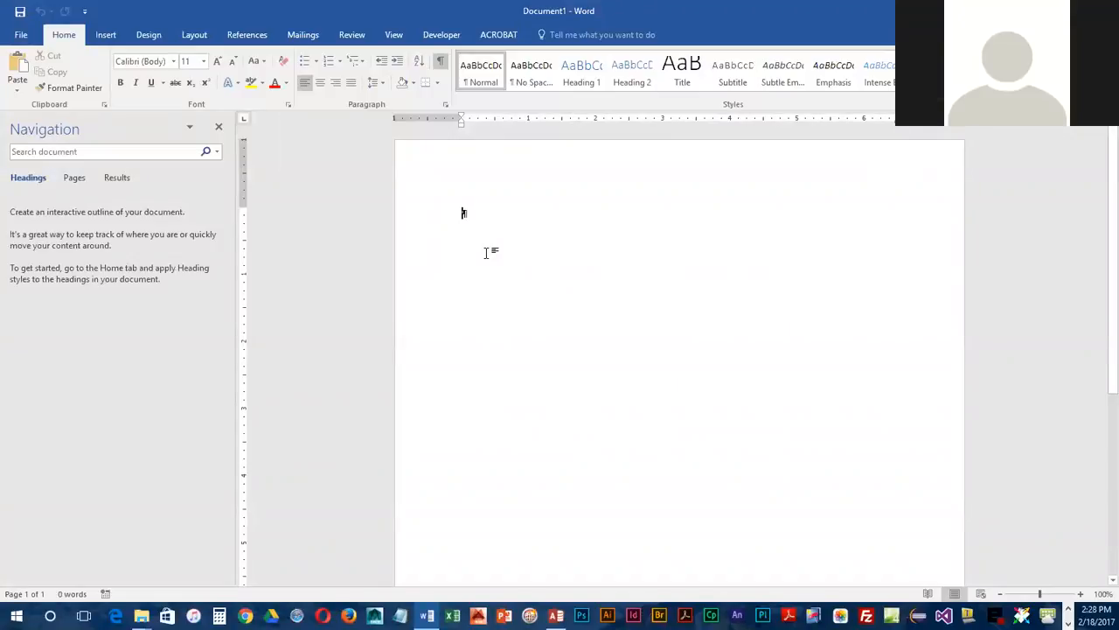
type("City = Fort Myers")
key("Return")
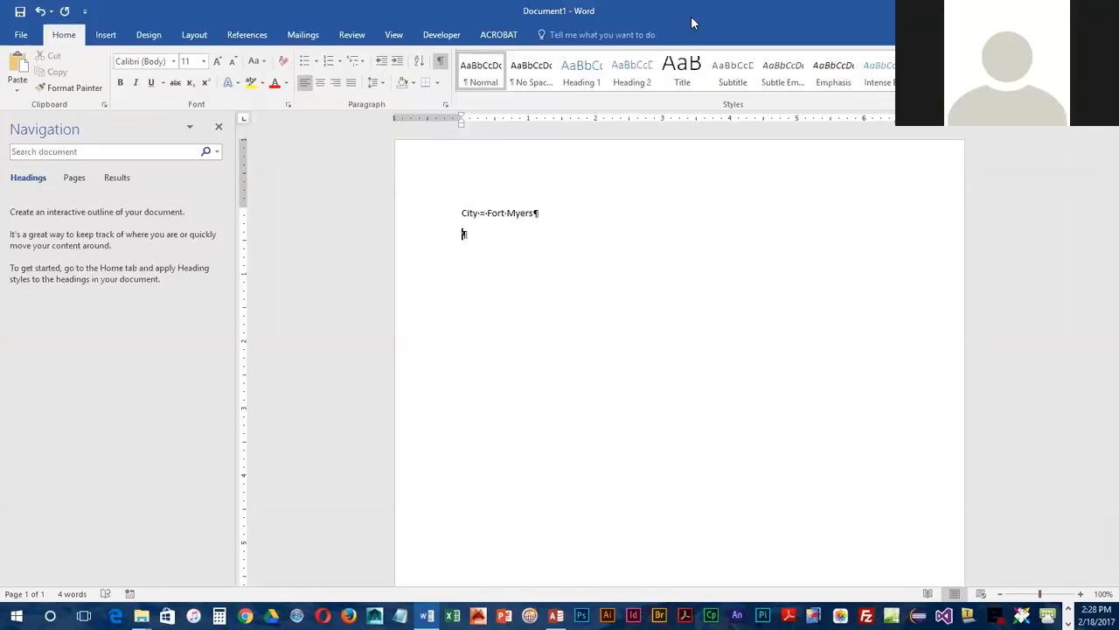
Copy all filtered Employees records from Access, paste them below the heading in Word, and add two blank paragraphs.
key("alt+Tab")
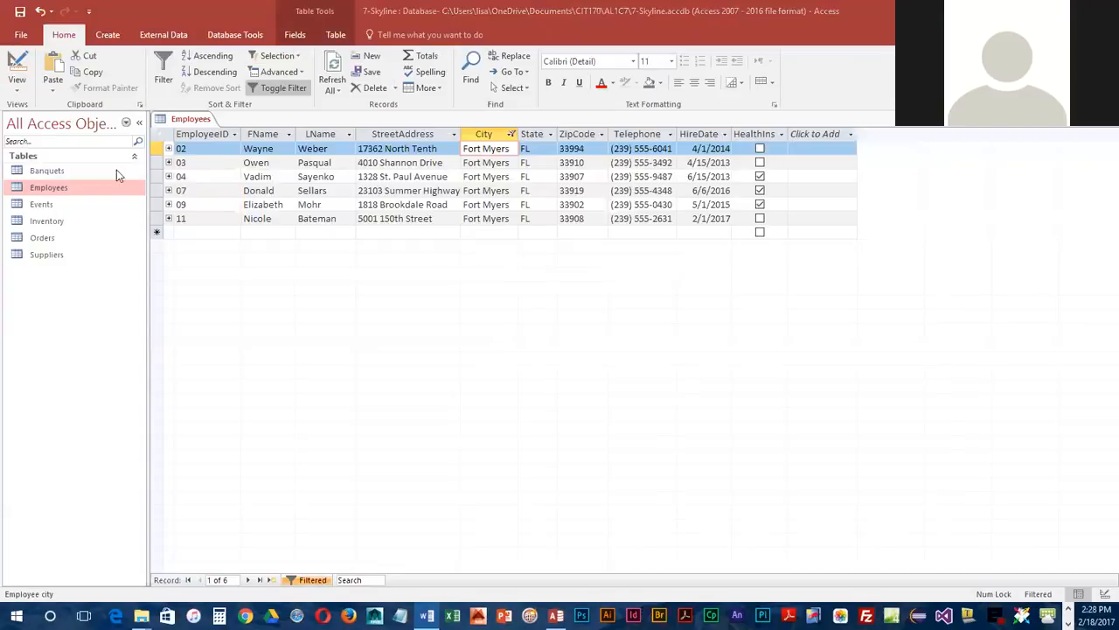
left_click(158, 133)
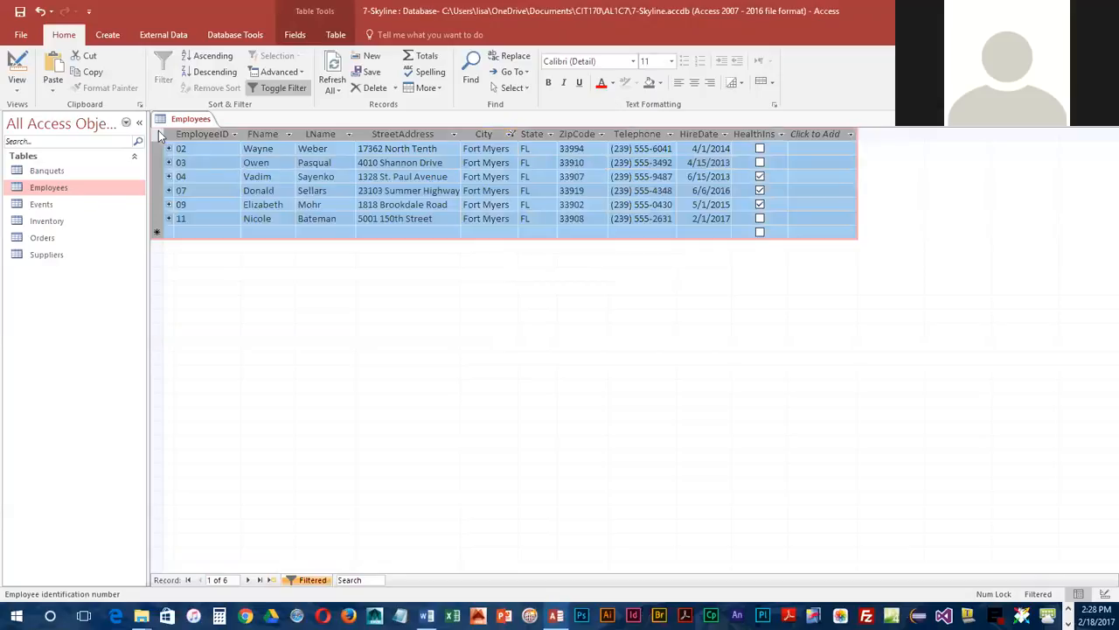
left_click(93, 72)
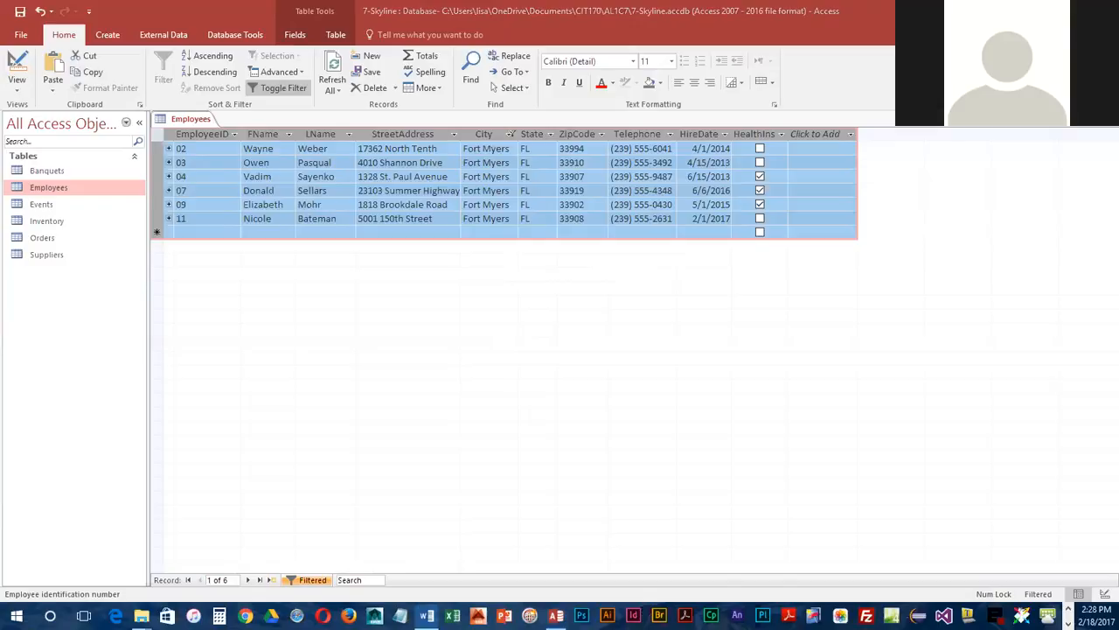
left_click(427, 615)
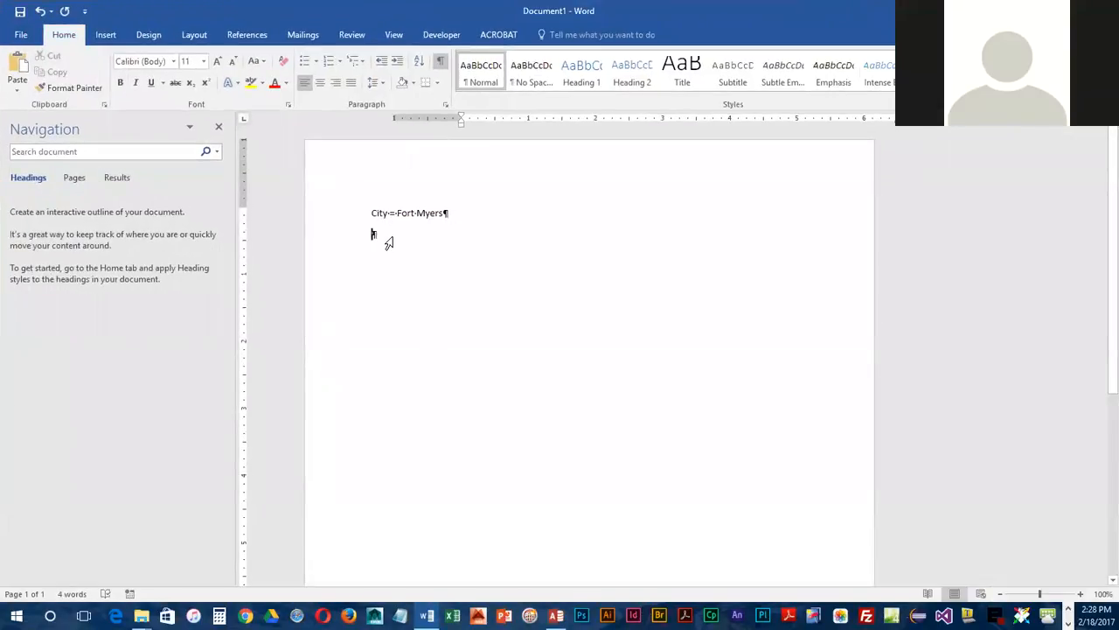
left_click_drag(378, 242, 389, 239)
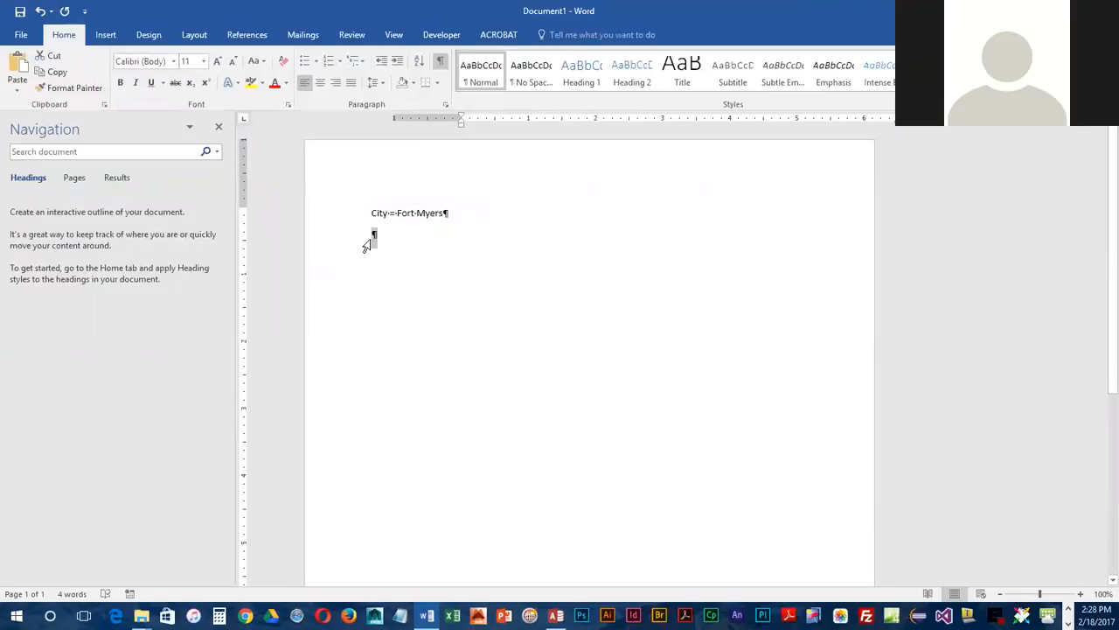
left_click(18, 66)
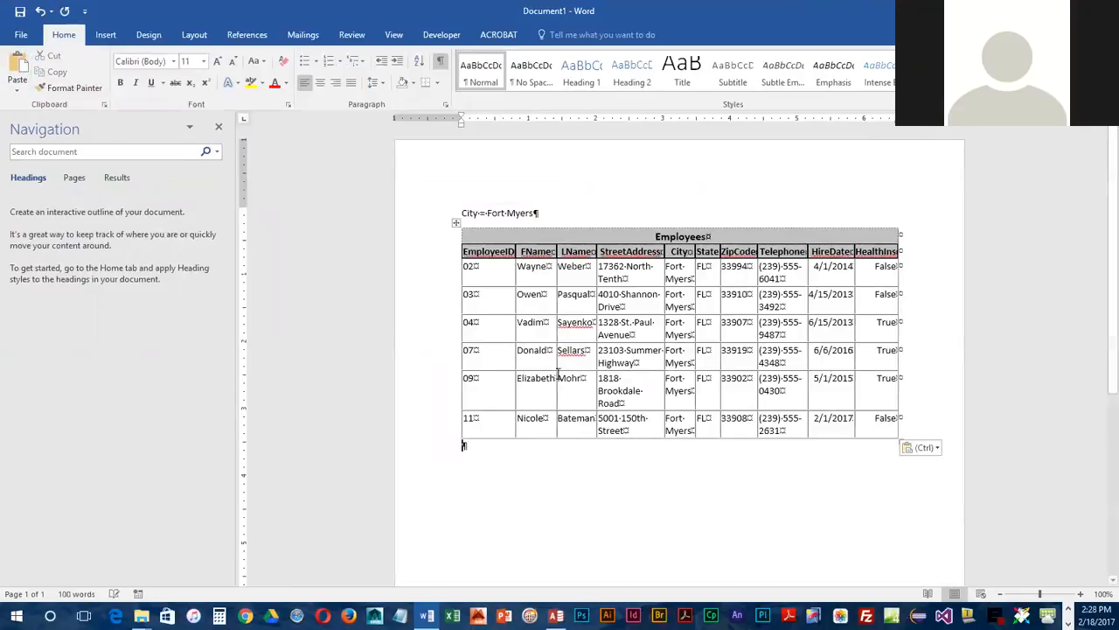
key("Return")
key("Return")
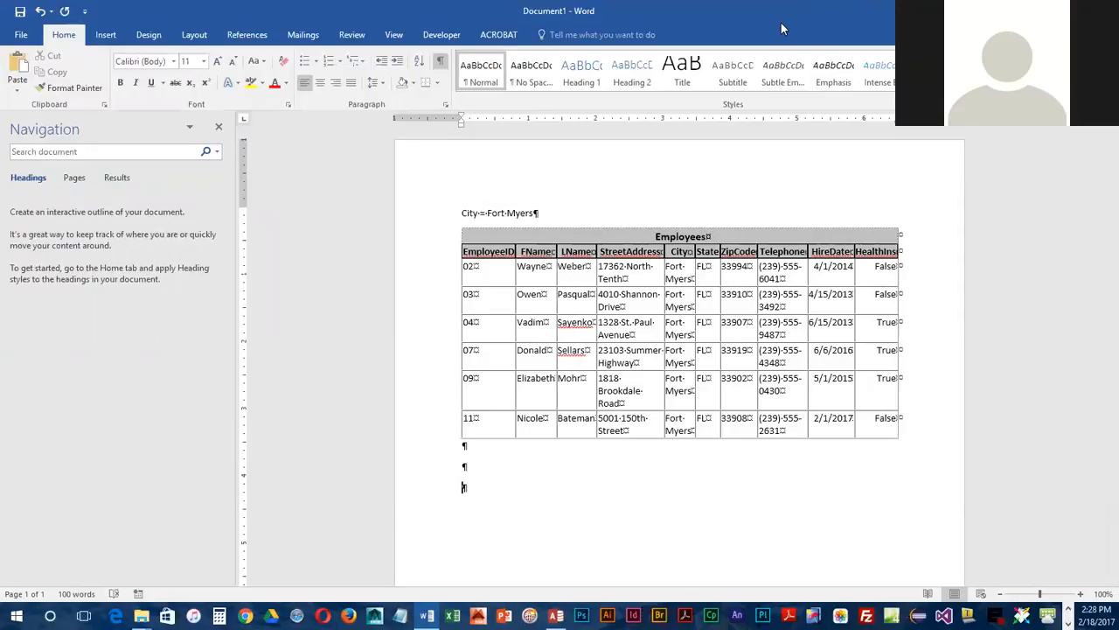
Switch back to Access, deselect the Employees records, and find and launch the Snipping Tool.
key("alt+Tab")
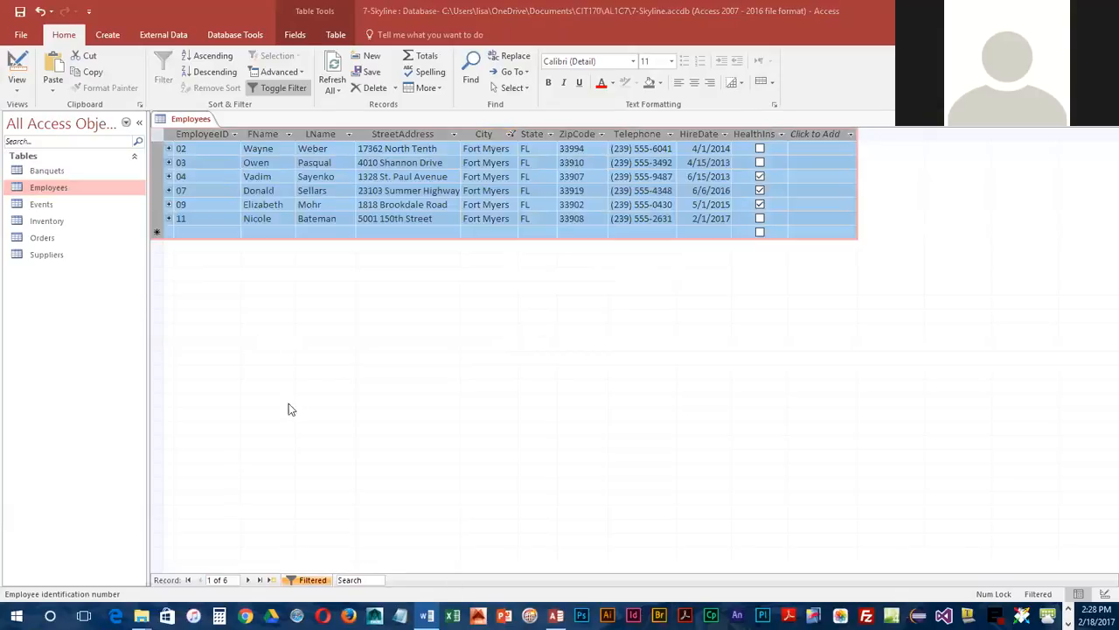
left_click(219, 215)
key("Down")
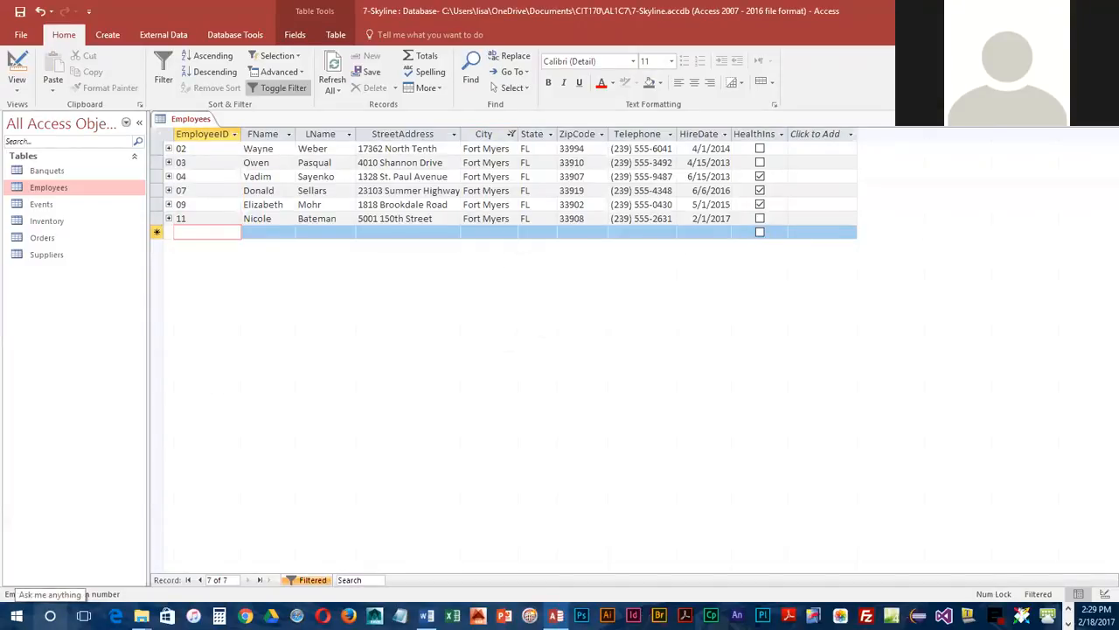
left_click(50, 616)
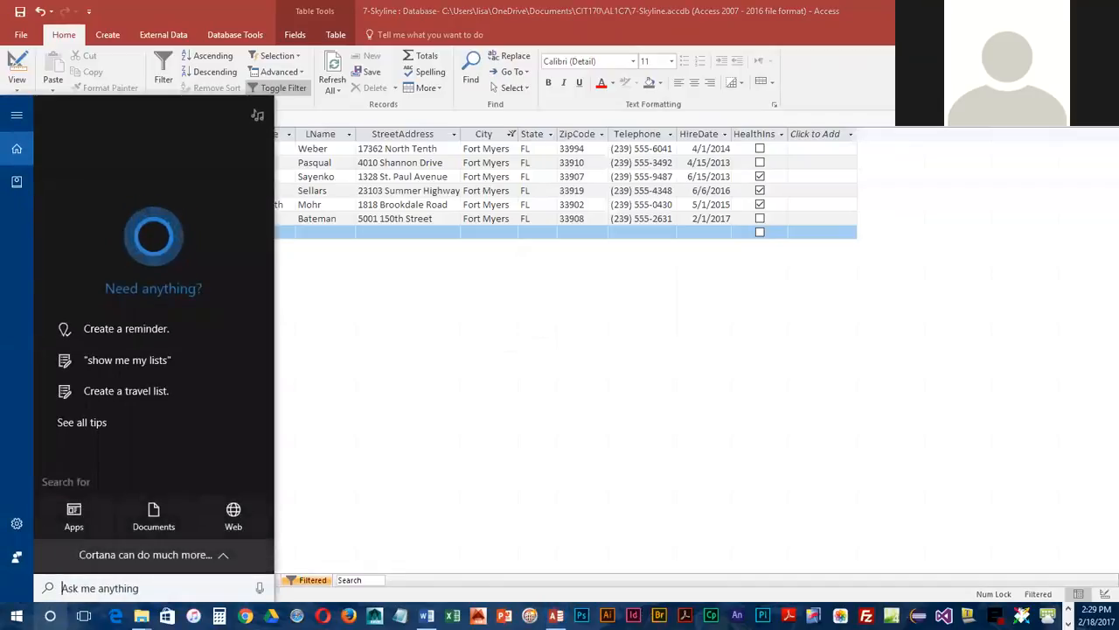
type("snipp")
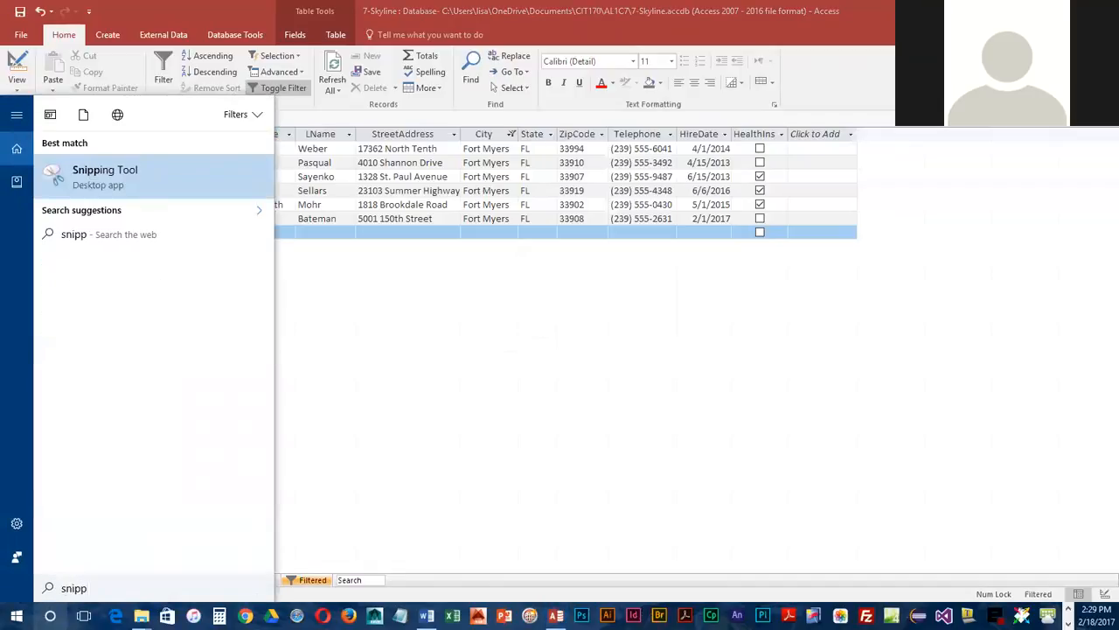
left_click(79, 179)
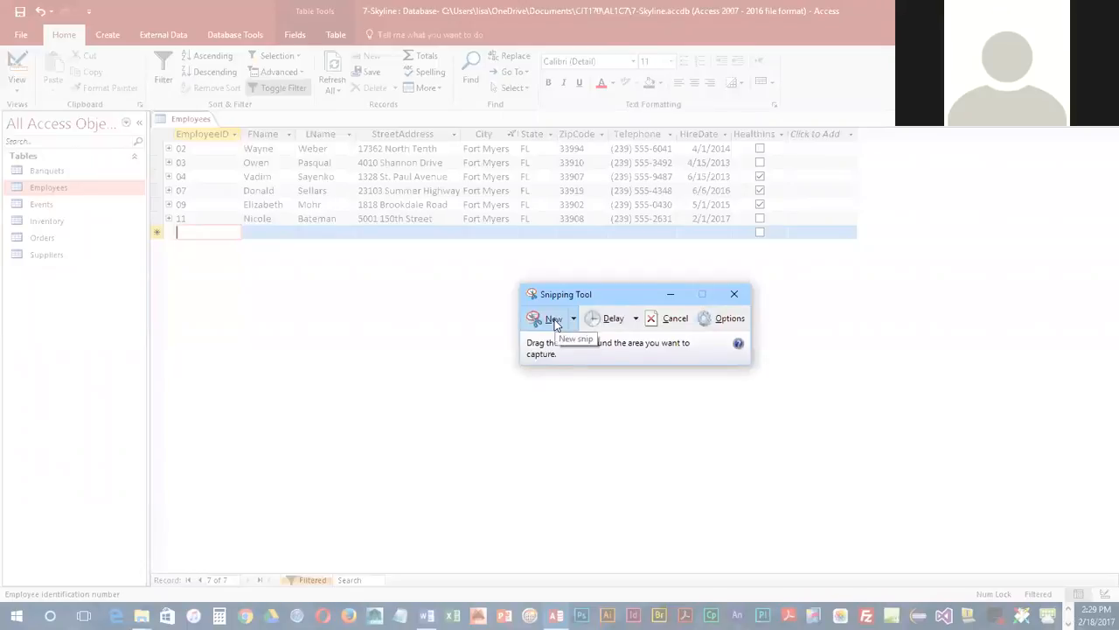
Capture a snip of the filtered Employees datasheet, including its column headings, and copy it.
left_click(556, 325)
left_click(554, 321)
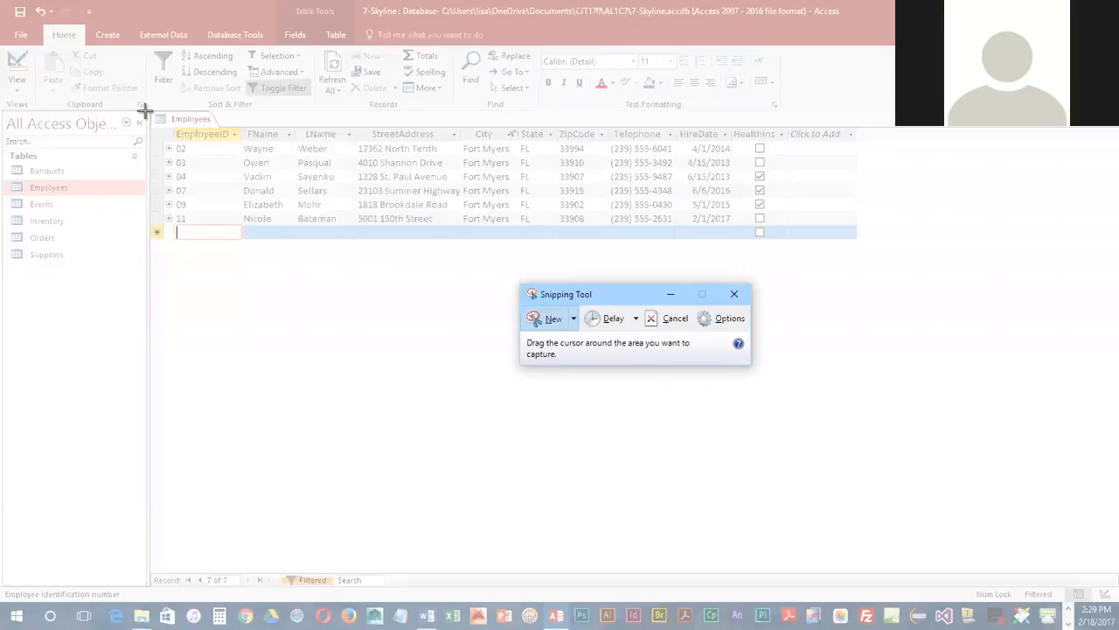
left_click_drag(146, 108, 864, 246)
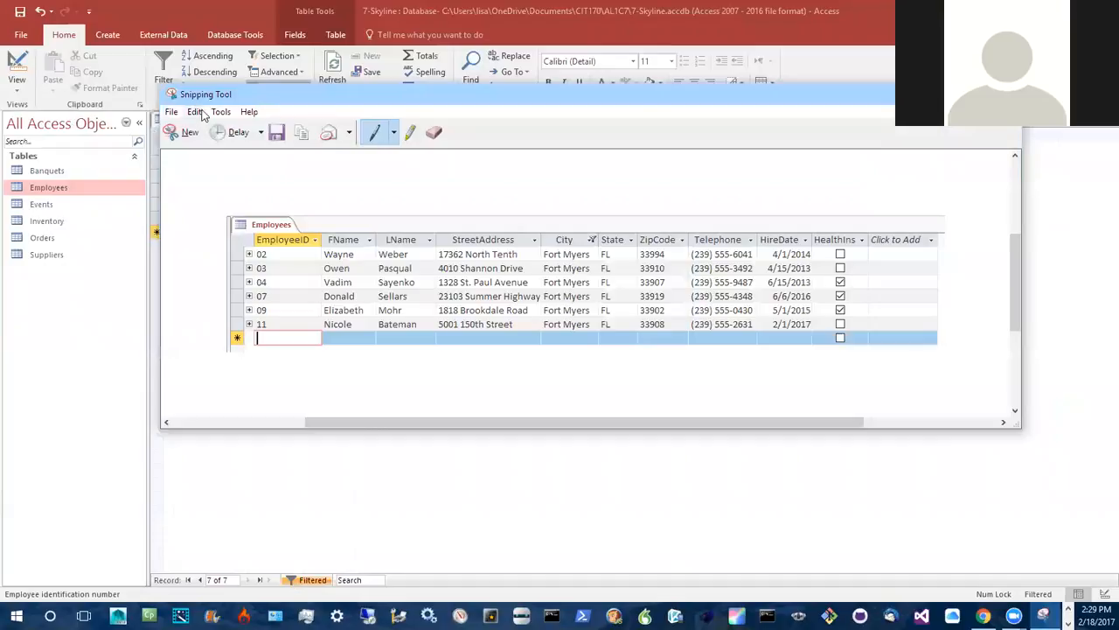
left_click(195, 114)
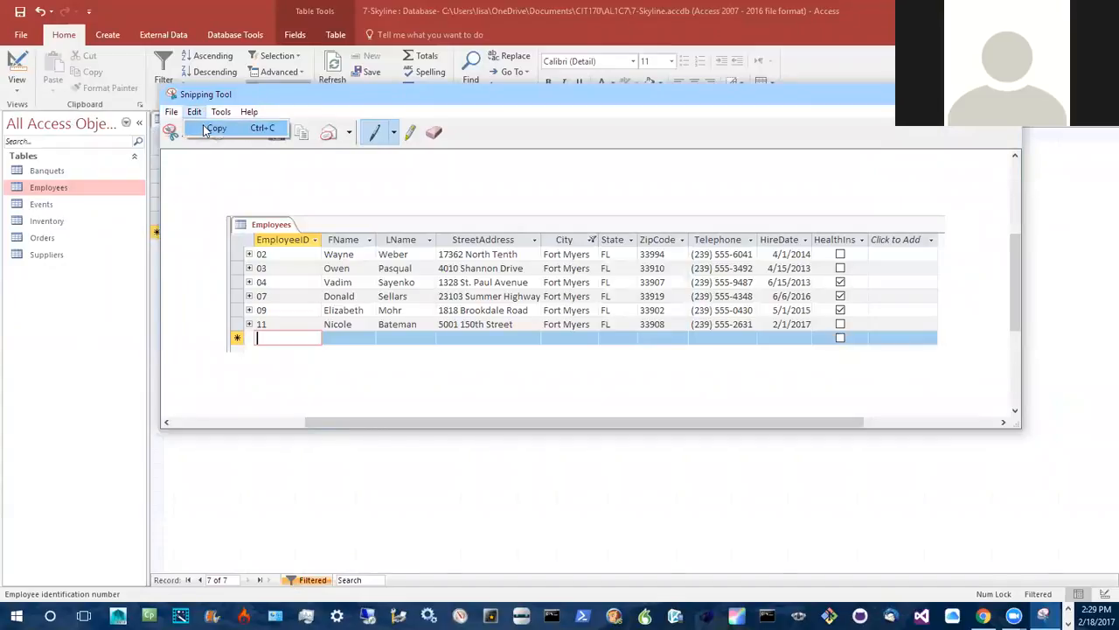
left_click(207, 130)
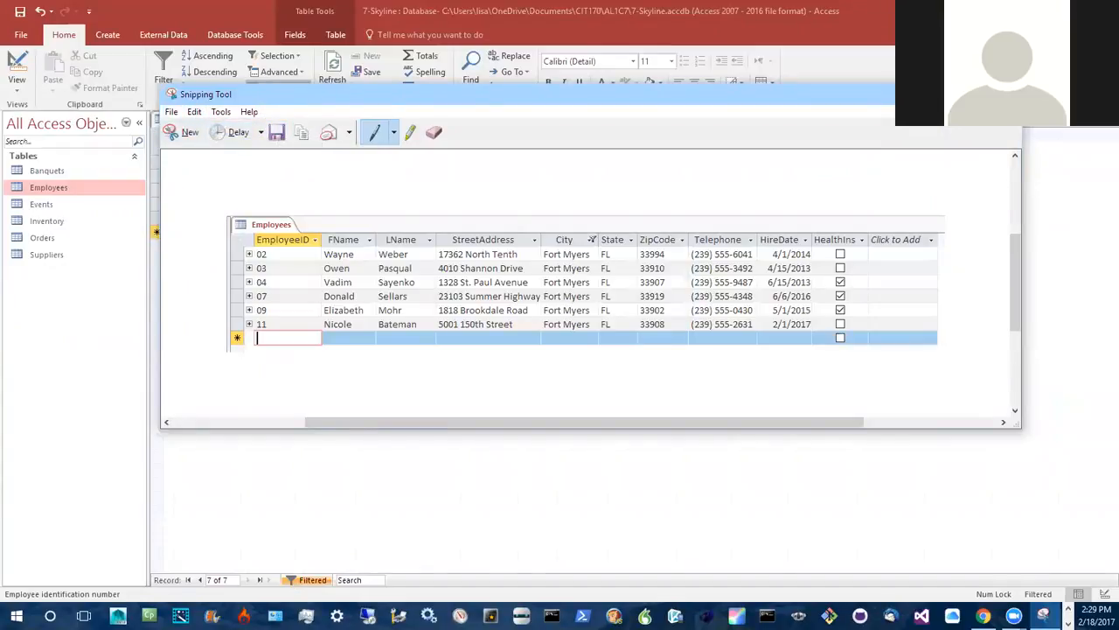
Switch to the Word document and paste the snip into a blank paragraph below the pasted table.
key("alt+Tab")
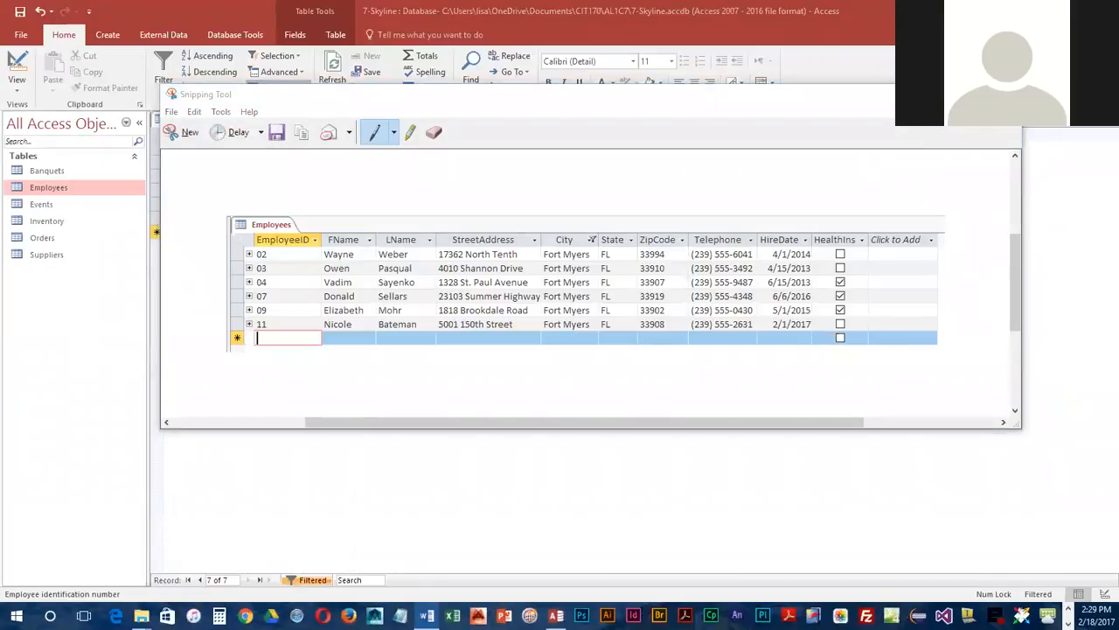
left_click(425, 615)
left_click(481, 473)
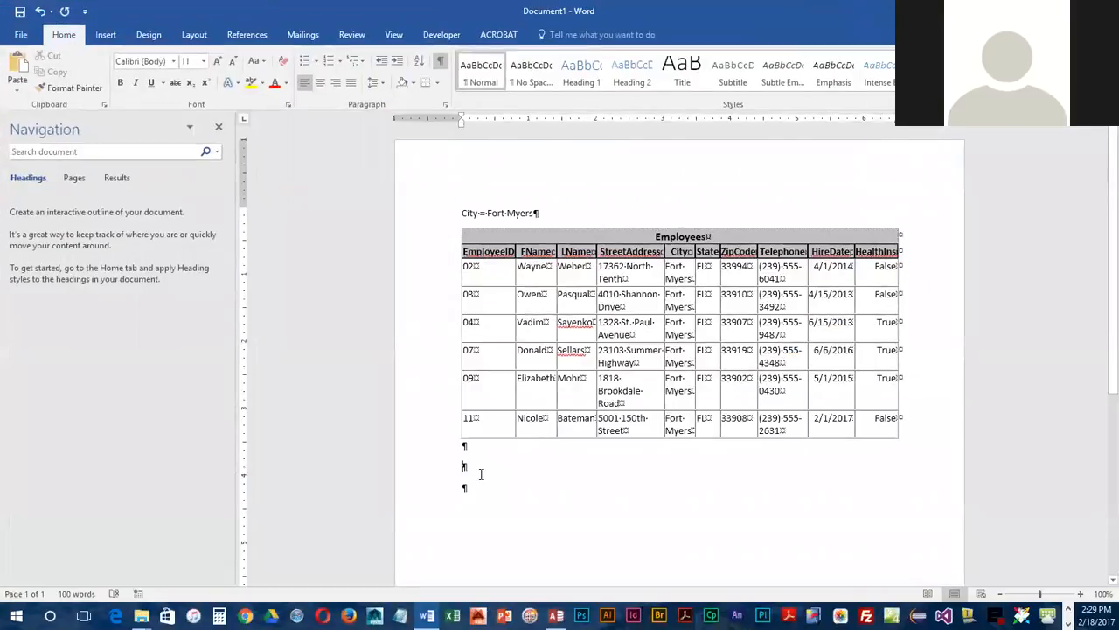
left_click(17, 69)
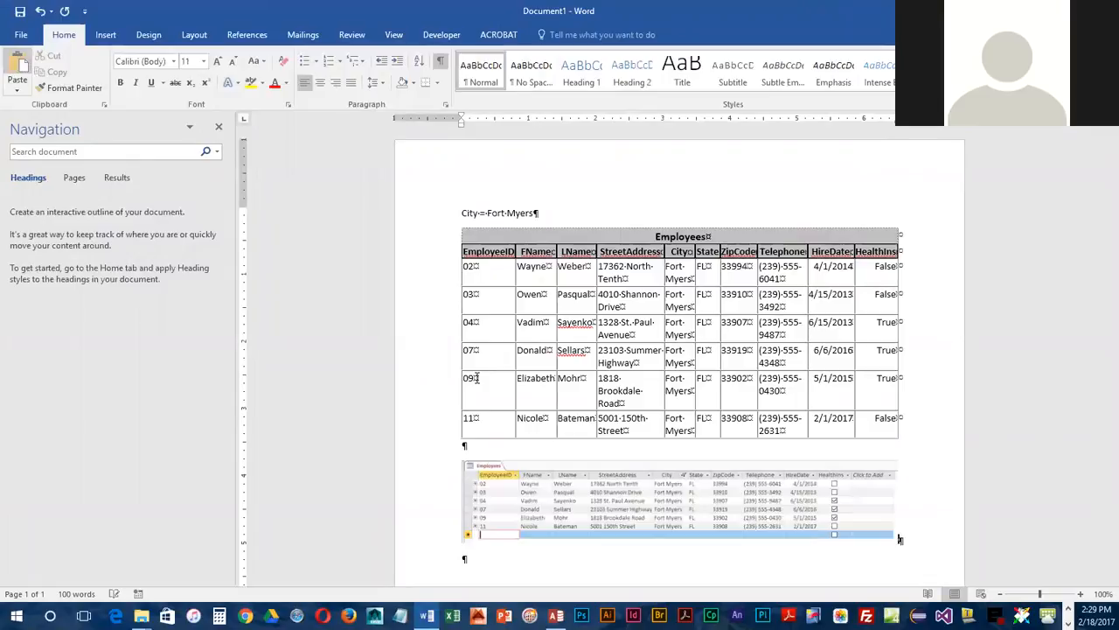
scroll(633, 459, "down", 1)
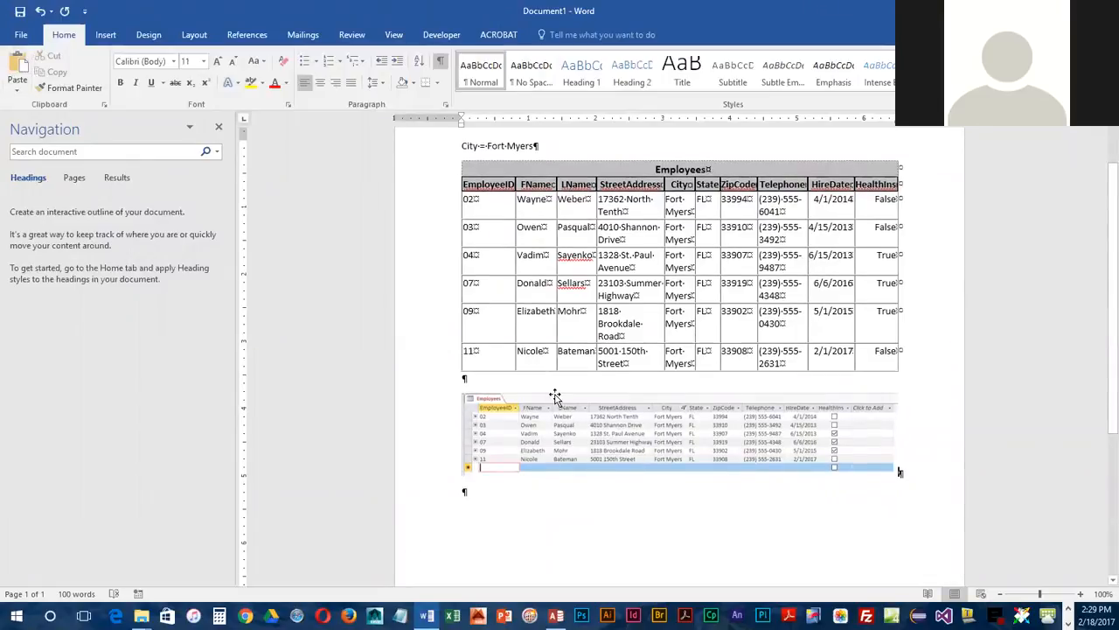
left_click(455, 181)
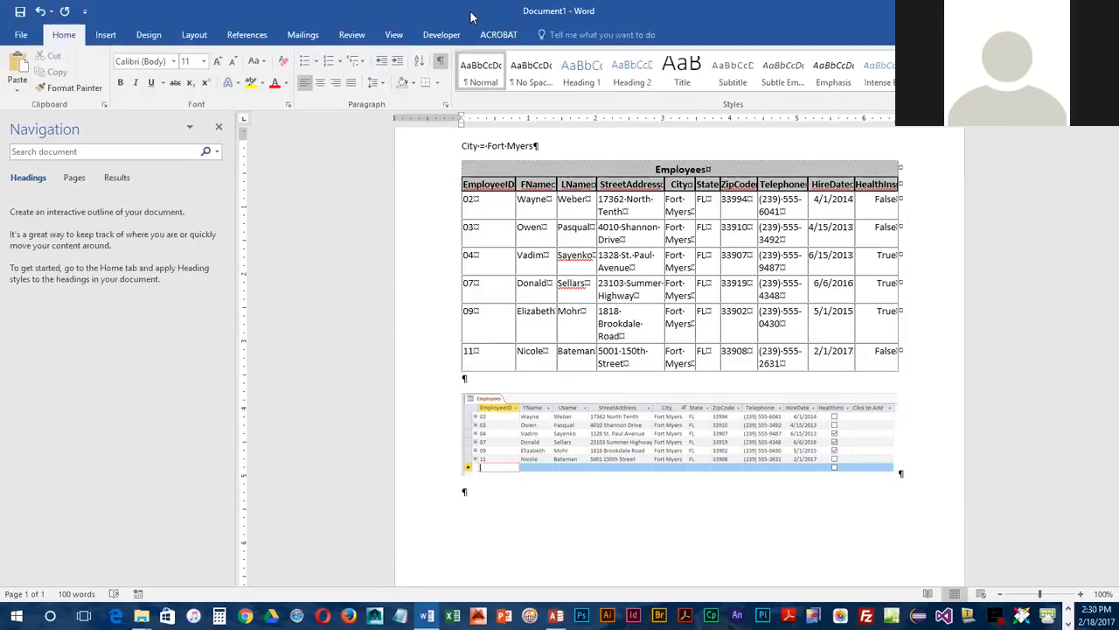
Return to the Employees table in Access, clearing the Snipping Tool window away, and toggle the City filter off.
left_click(1037, 10)
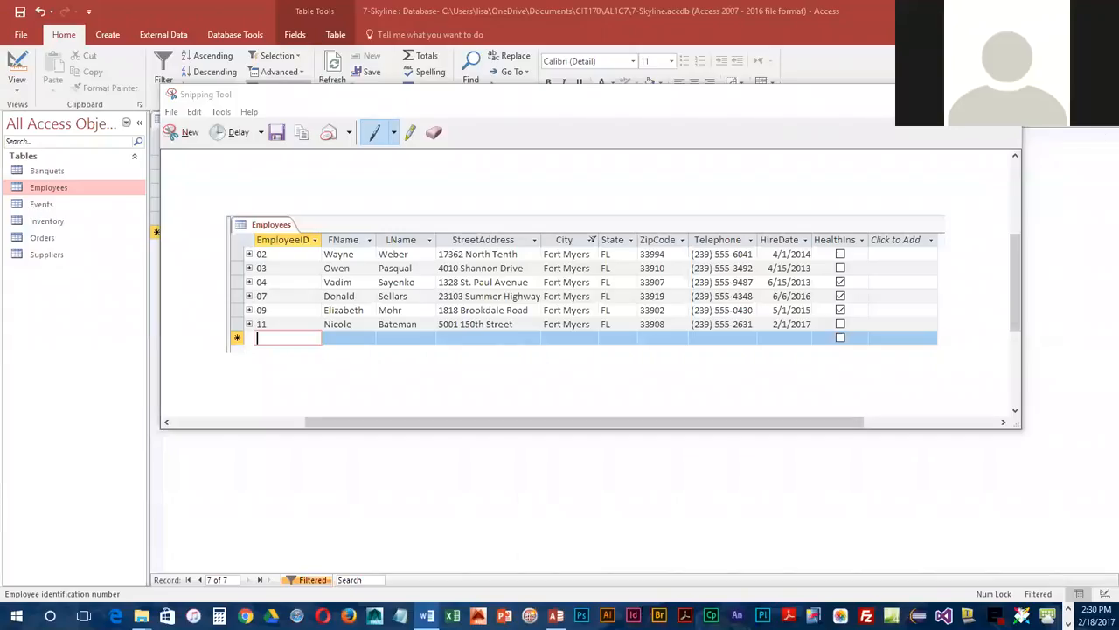
left_click(941, 94)
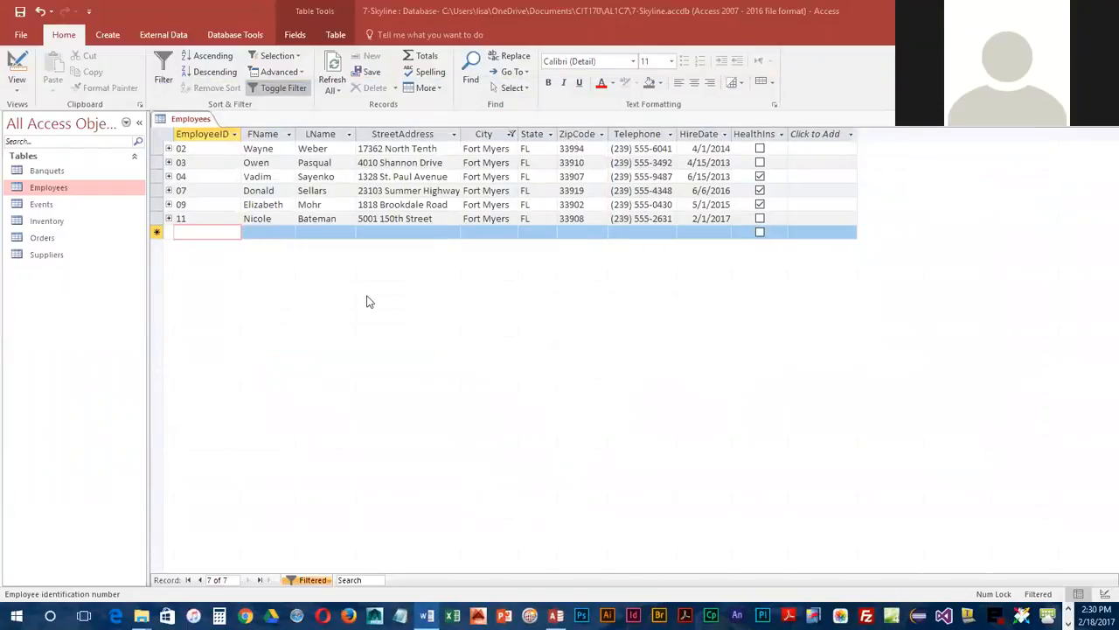
left_click(271, 87)
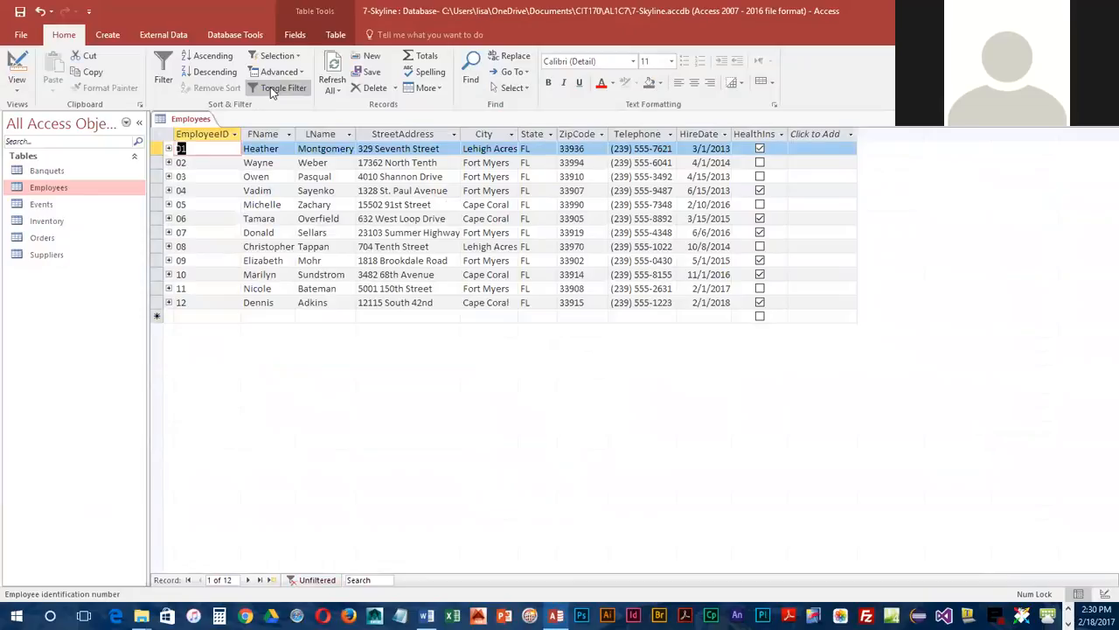
Toggle the City filter on and off to compare the filtered and complete Employees records.
left_click(270, 87)
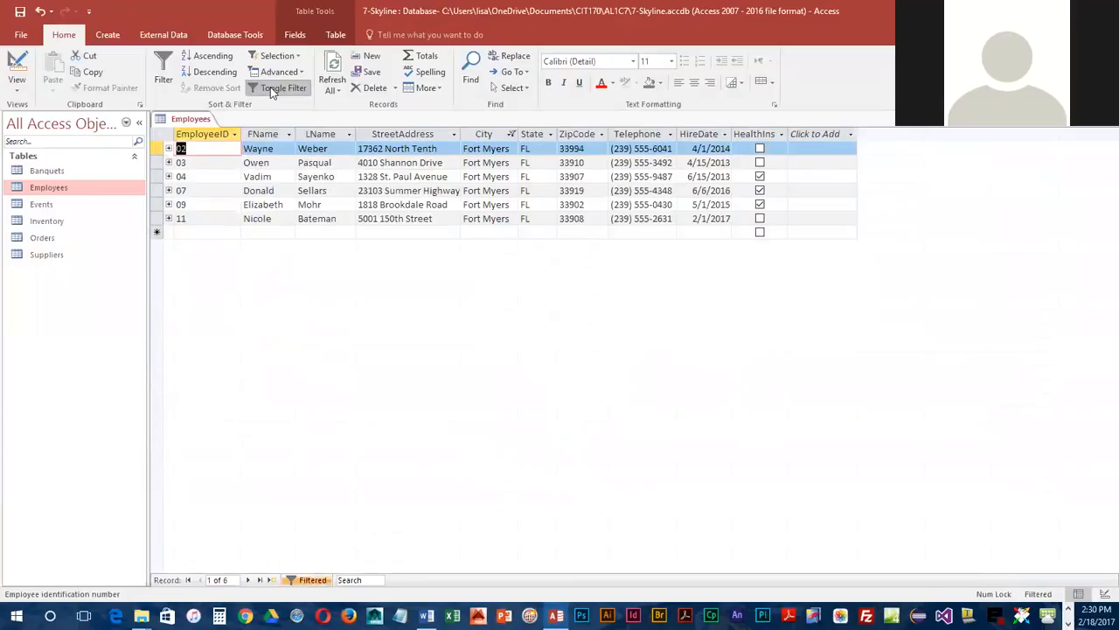
left_click(270, 87)
left_click(271, 87)
left_click(270, 87)
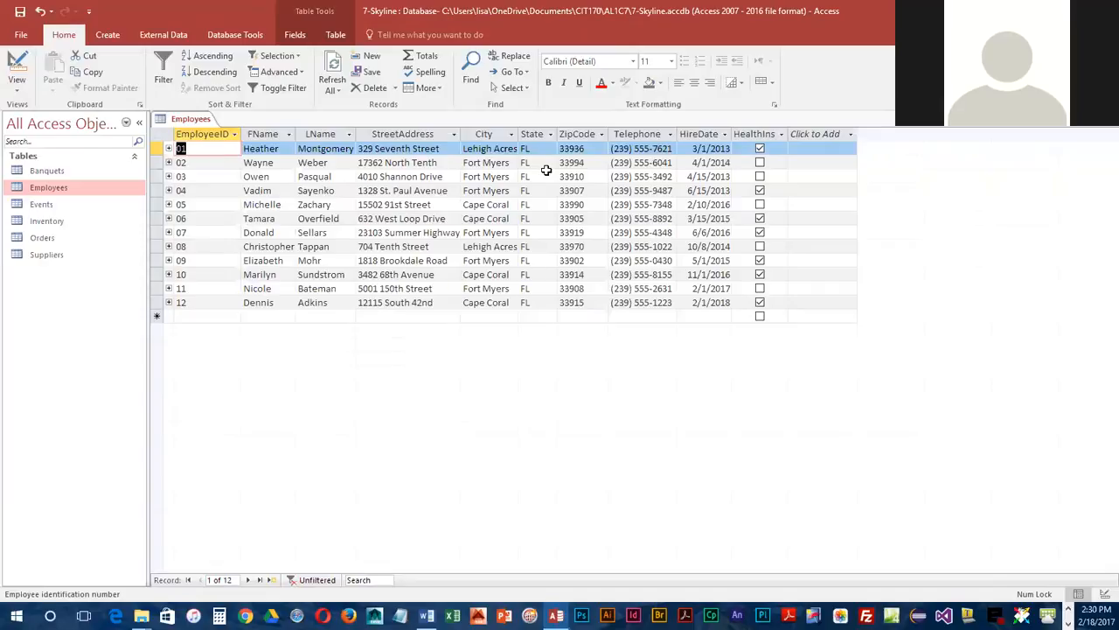
Clear the filter from the City field, then close the Employees table and save its design changes.
left_click(511, 135)
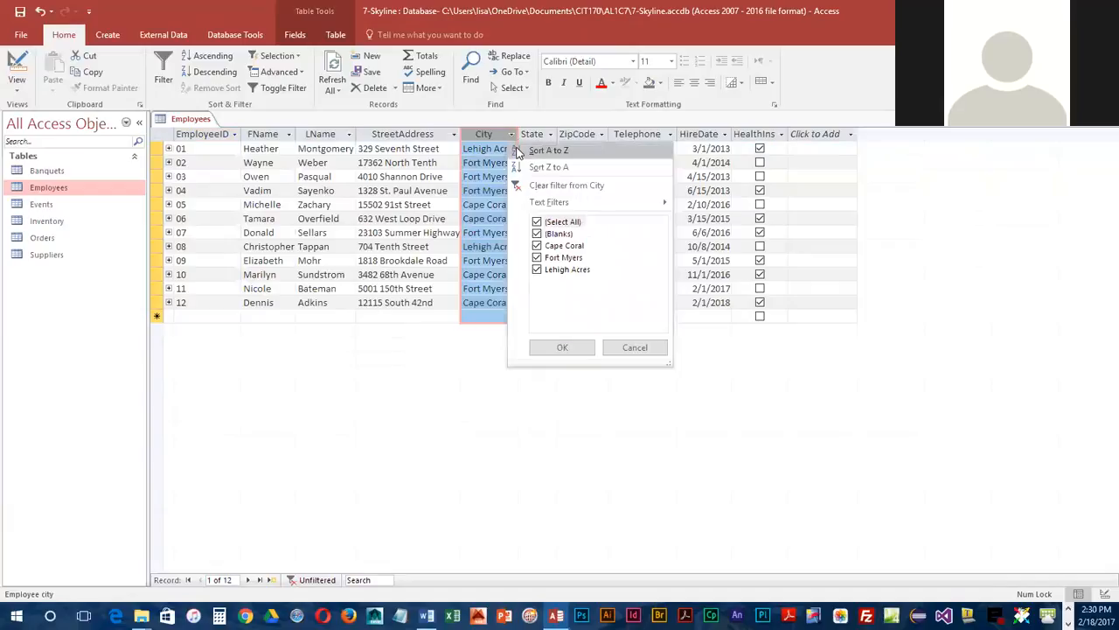
left_click(561, 186)
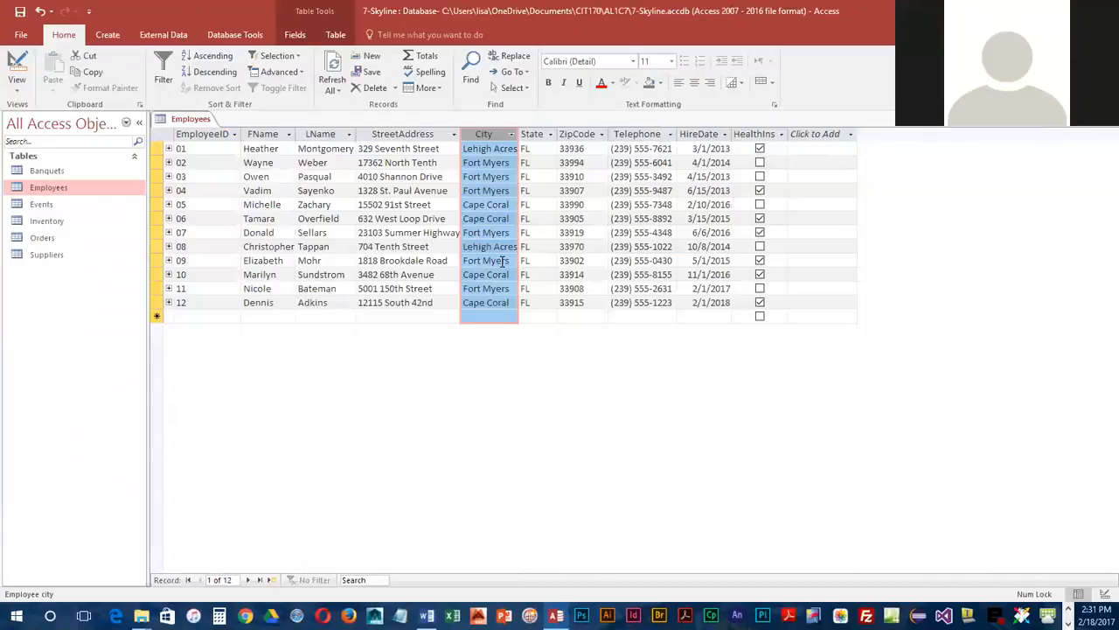
right_click(186, 125)
left_click(211, 151)
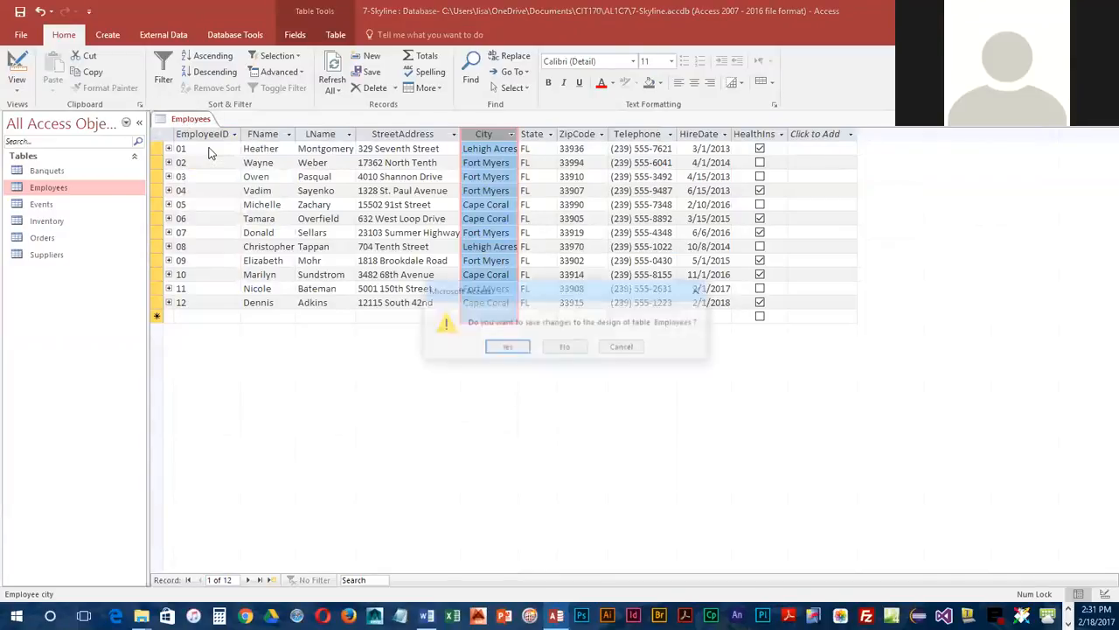
left_click(524, 348)
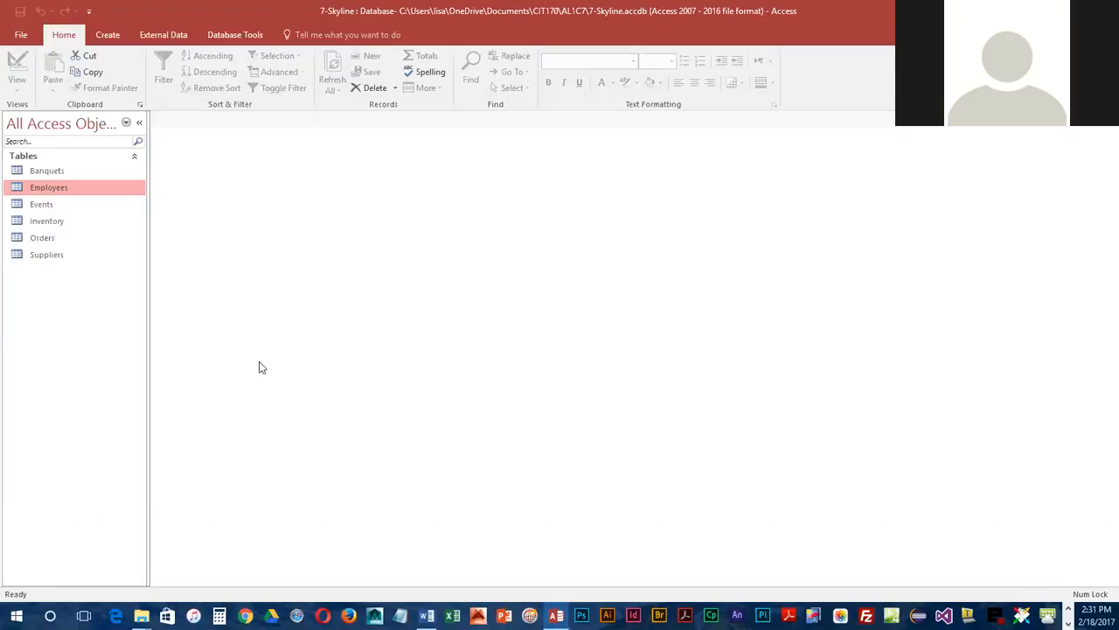
Create a form from the Orders table, close its Property Sheet and save the form as Orders.
left_click(46, 240)
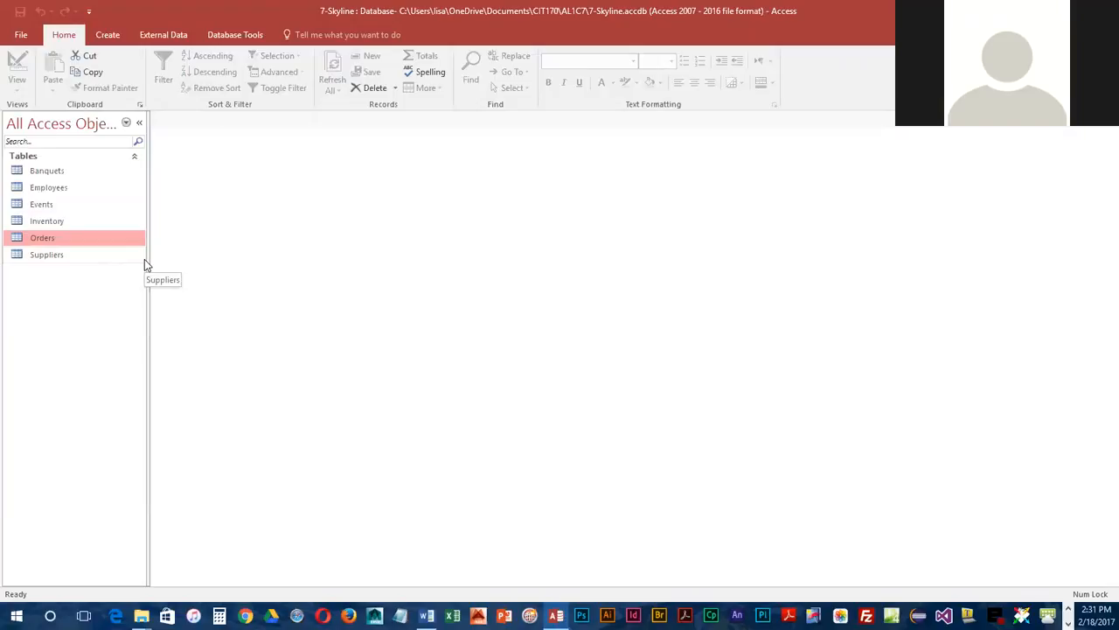
left_click(118, 39)
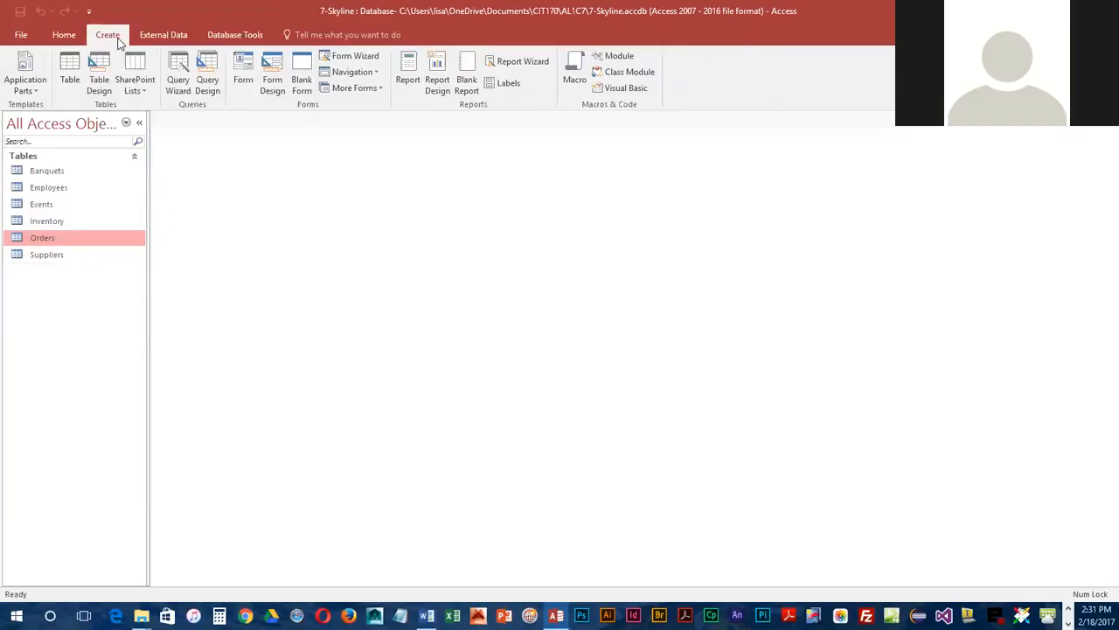
left_click(241, 68)
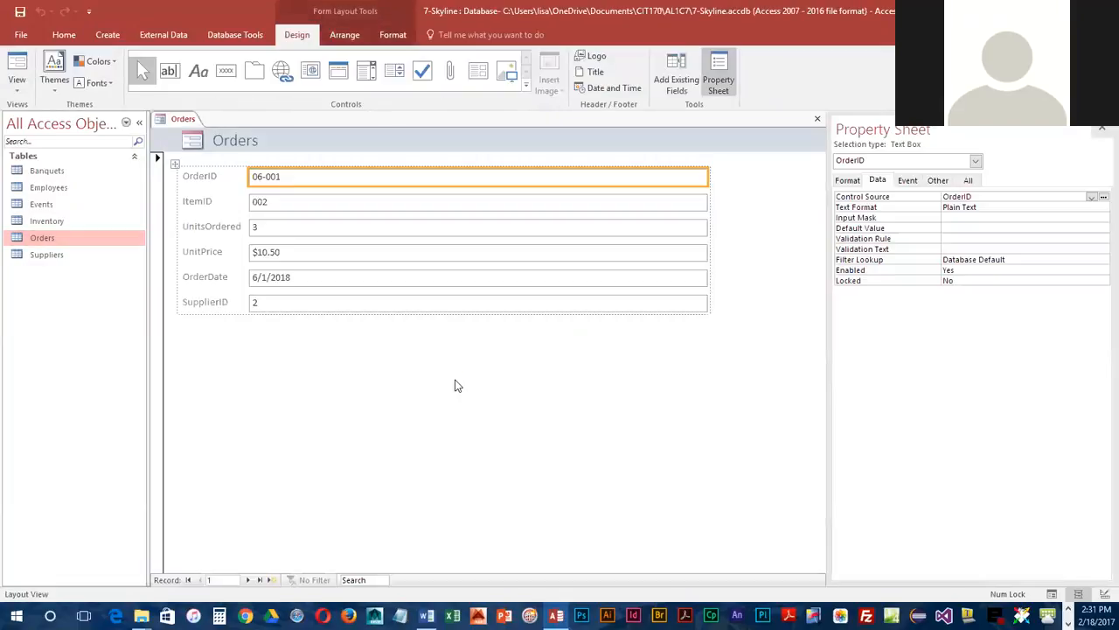
left_click(1102, 128)
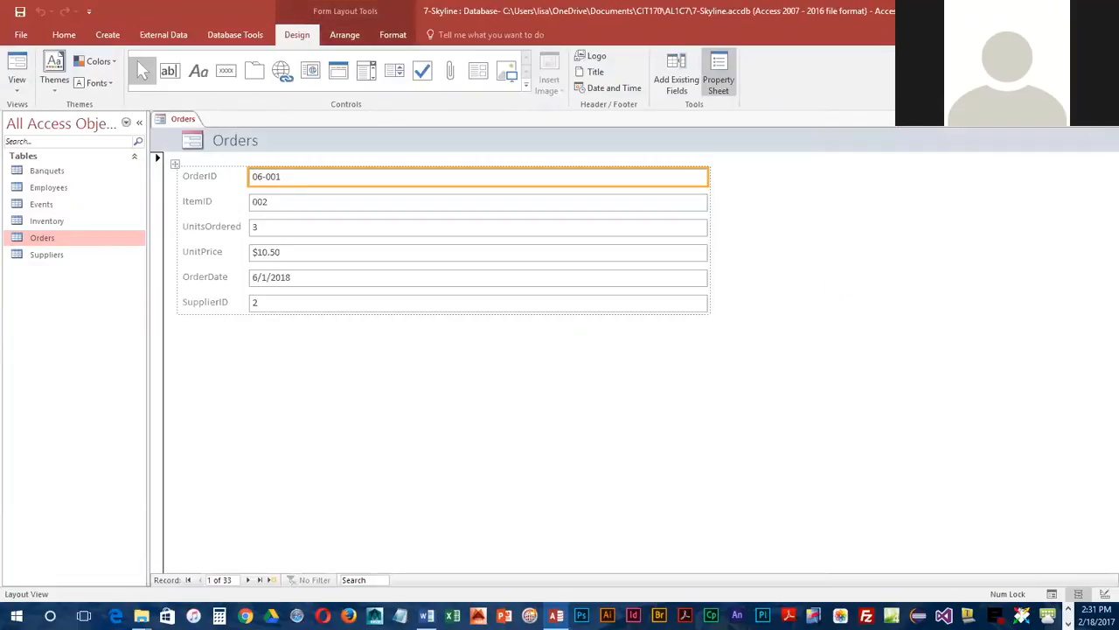
left_click(20, 11)
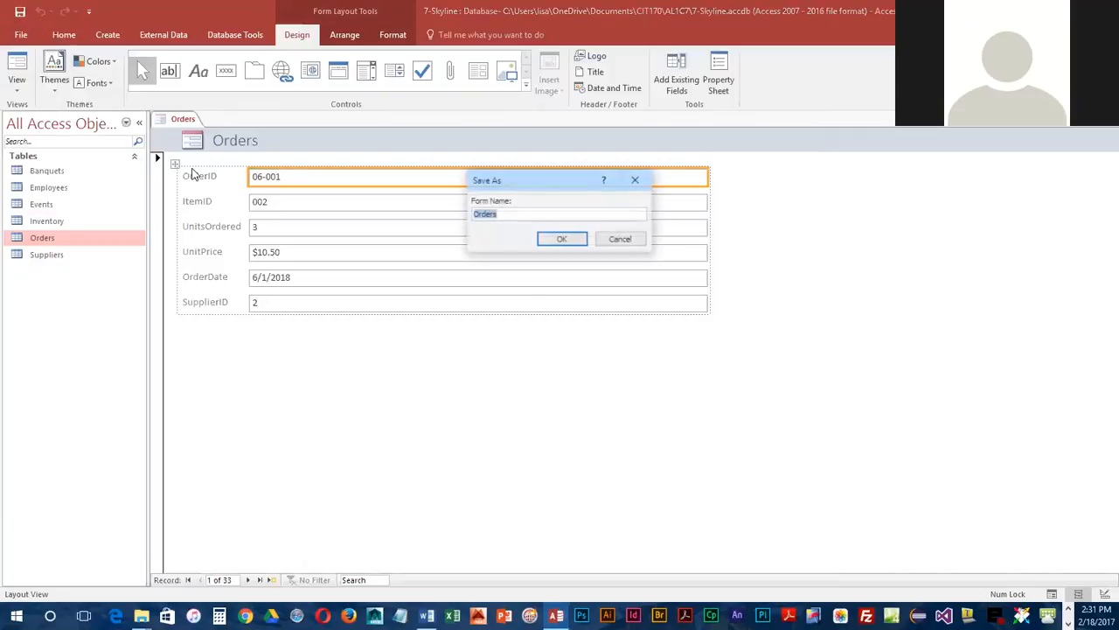
left_click(572, 247)
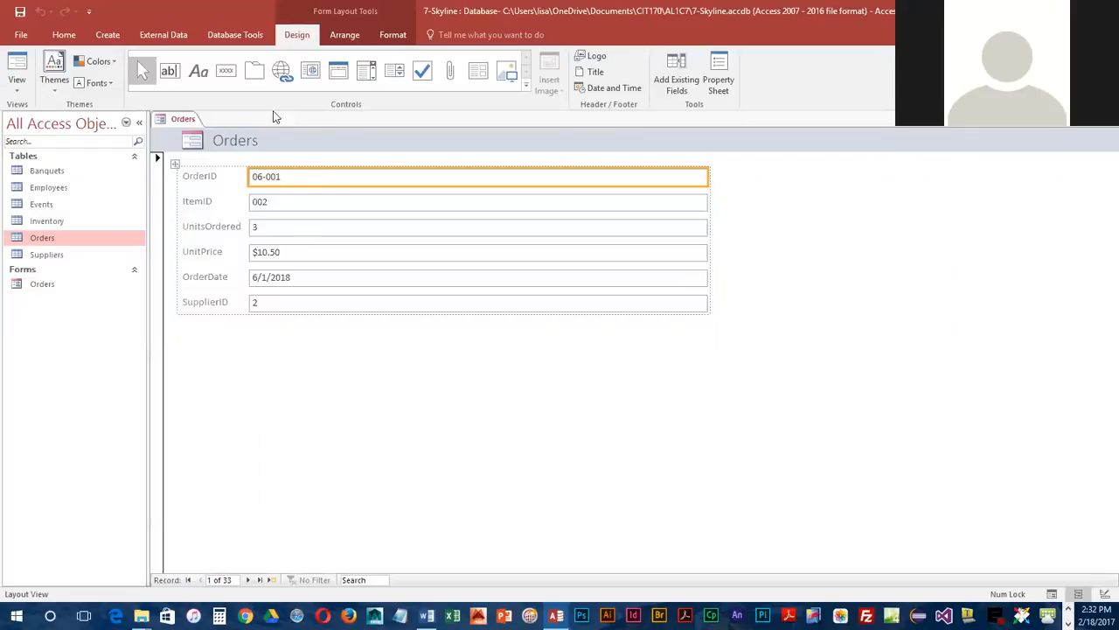
Show the Orders form in Form View and filter its records to SupplierID 2 only.
left_click(19, 97)
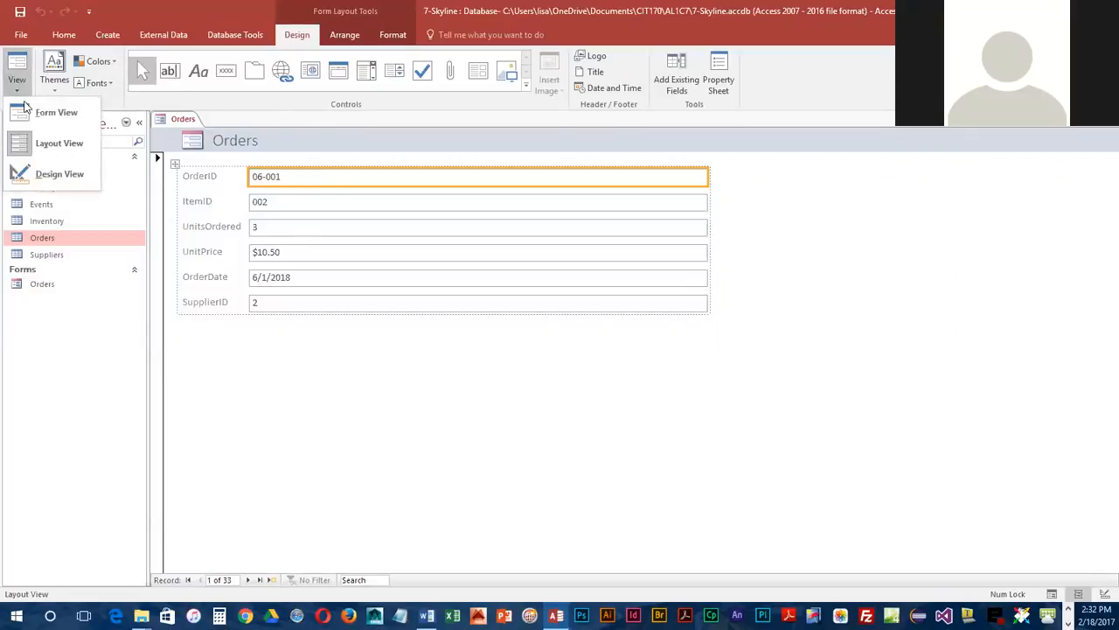
left_click(28, 109)
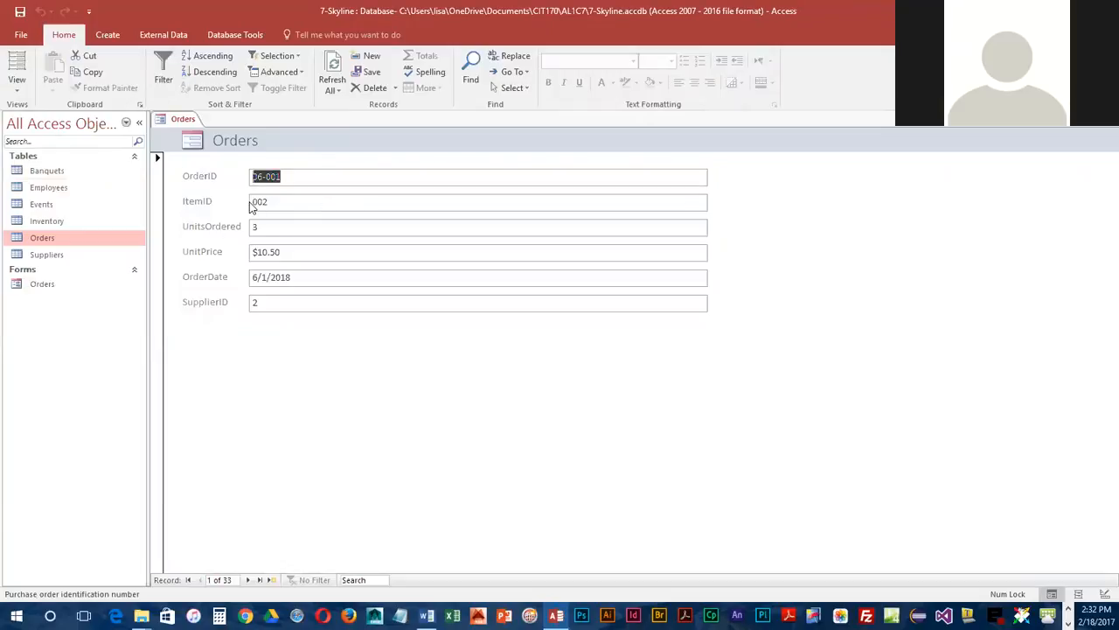
left_click(302, 305)
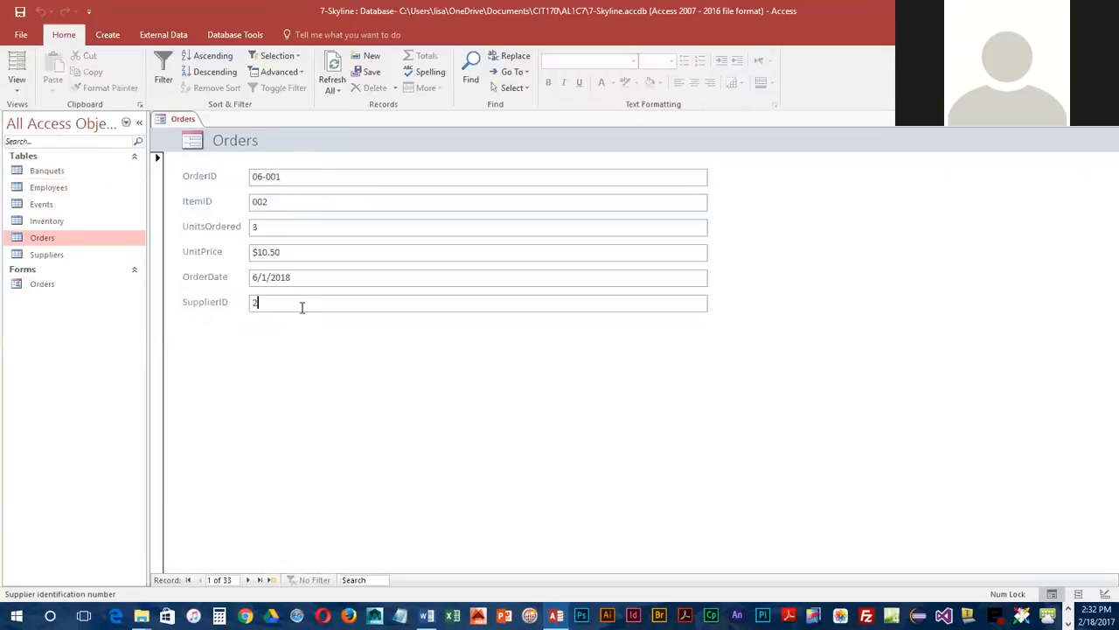
left_click(165, 73)
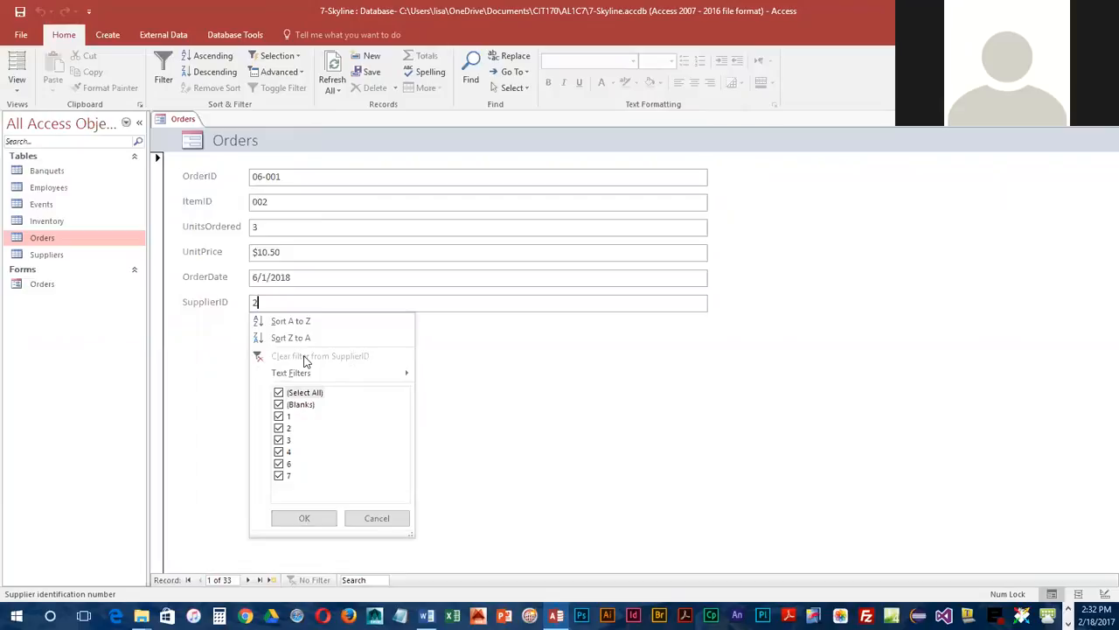
left_click(278, 394)
left_click(278, 428)
left_click(303, 518)
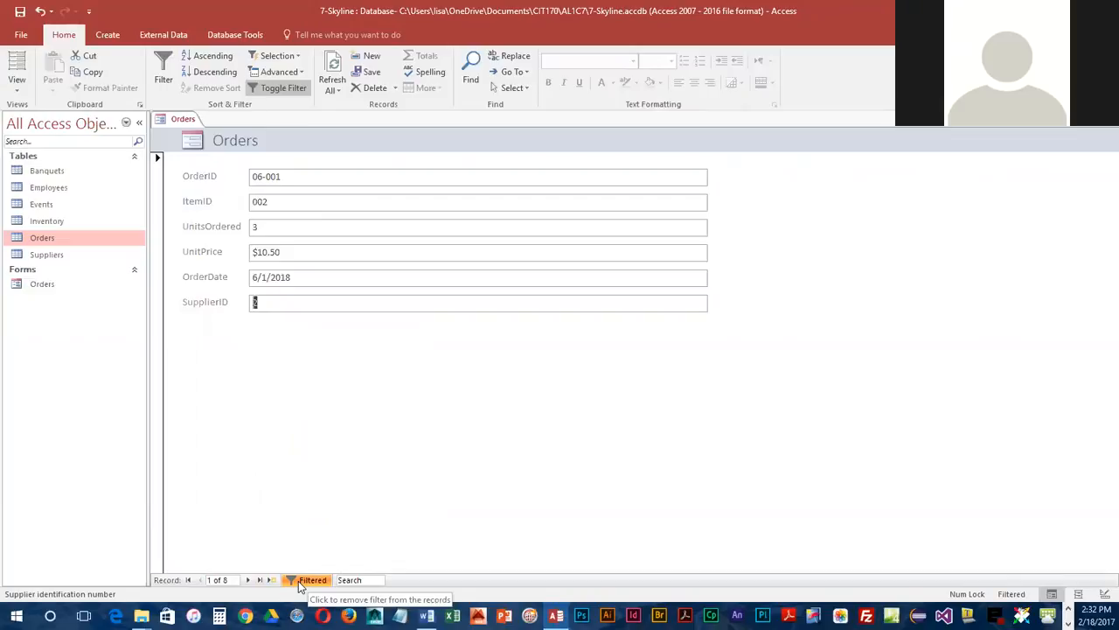
Browse forward through the filtered Orders records to the last one and back to the first.
left_click(249, 581)
left_click(249, 582)
left_click(249, 581)
left_click(249, 582)
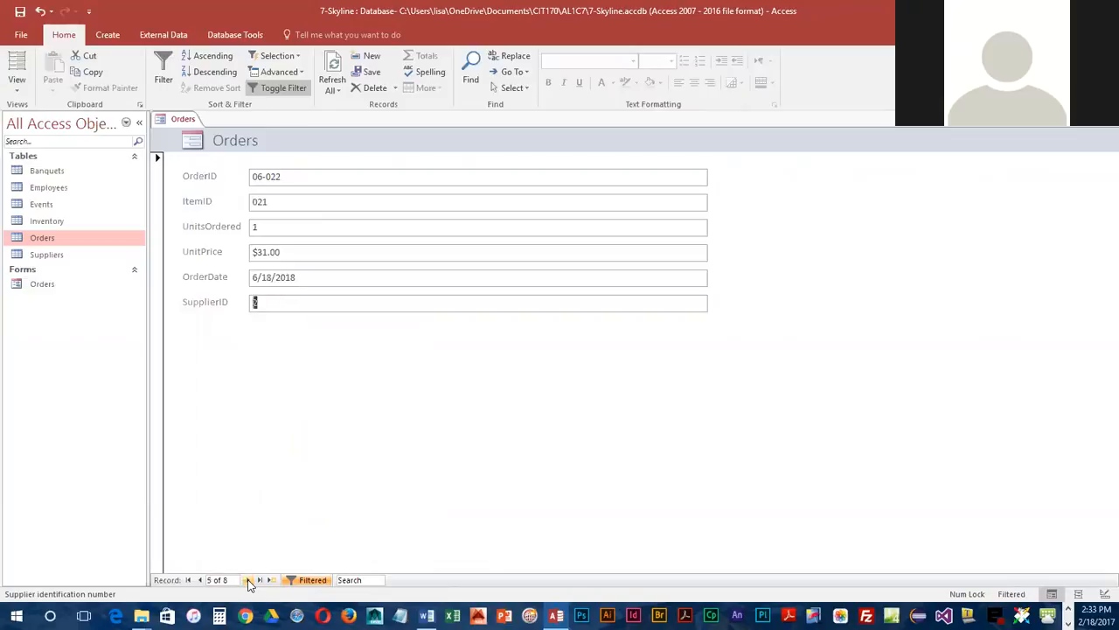
left_click(249, 581)
left_click(249, 581)
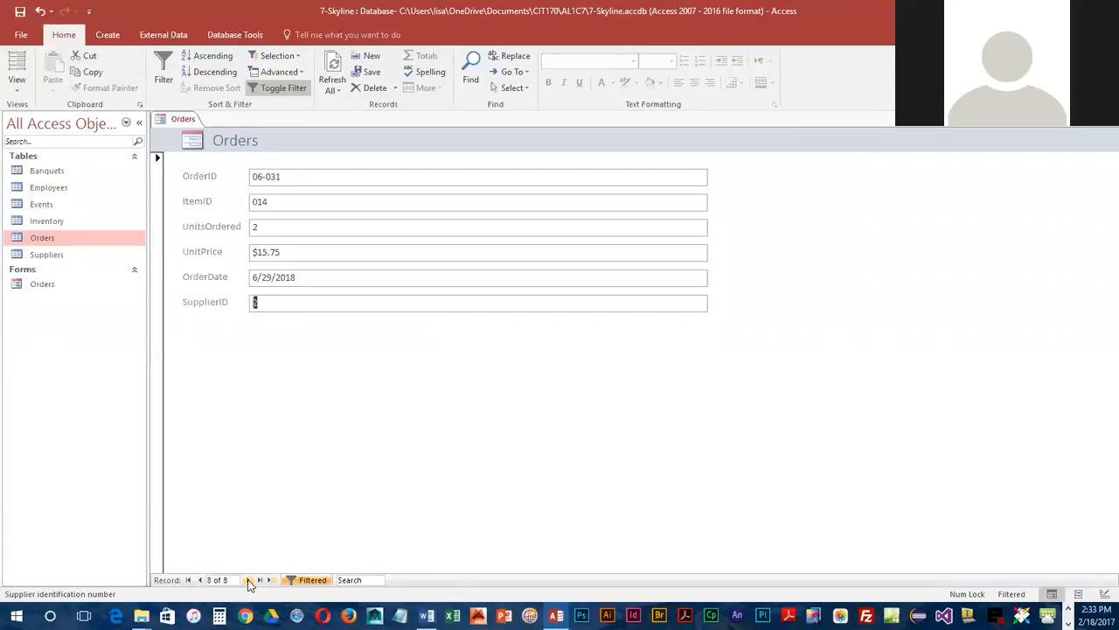
left_click(200, 579)
left_click(200, 580)
left_click(200, 580)
left_click(201, 579)
left_click(200, 580)
left_click(200, 579)
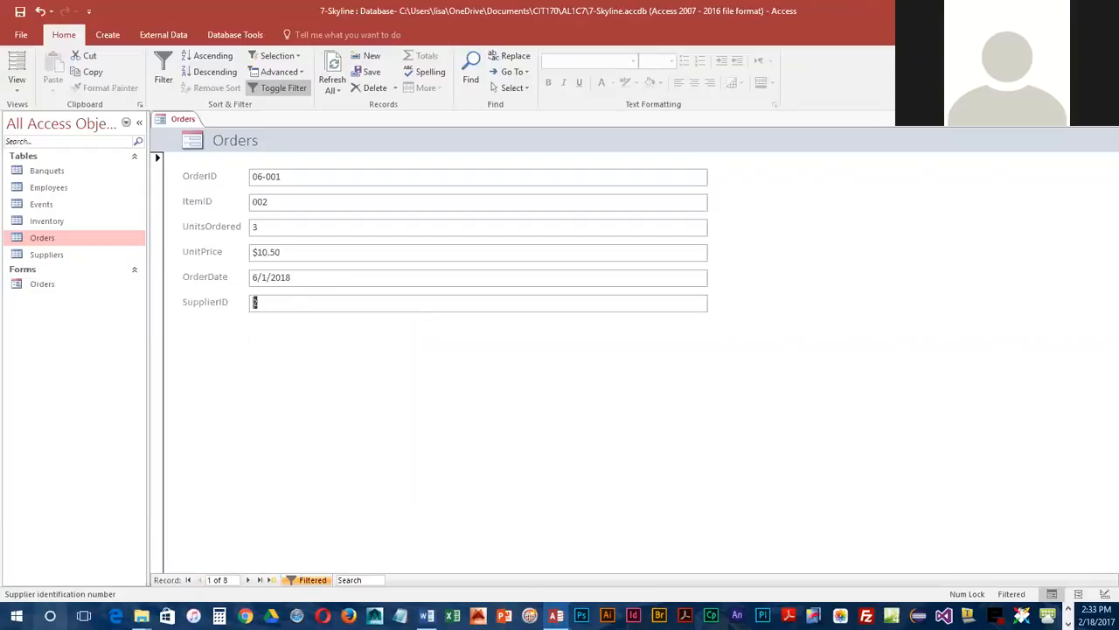
Search for the Snipping Tool and launch it over the filtered Orders form.
left_click(50, 616)
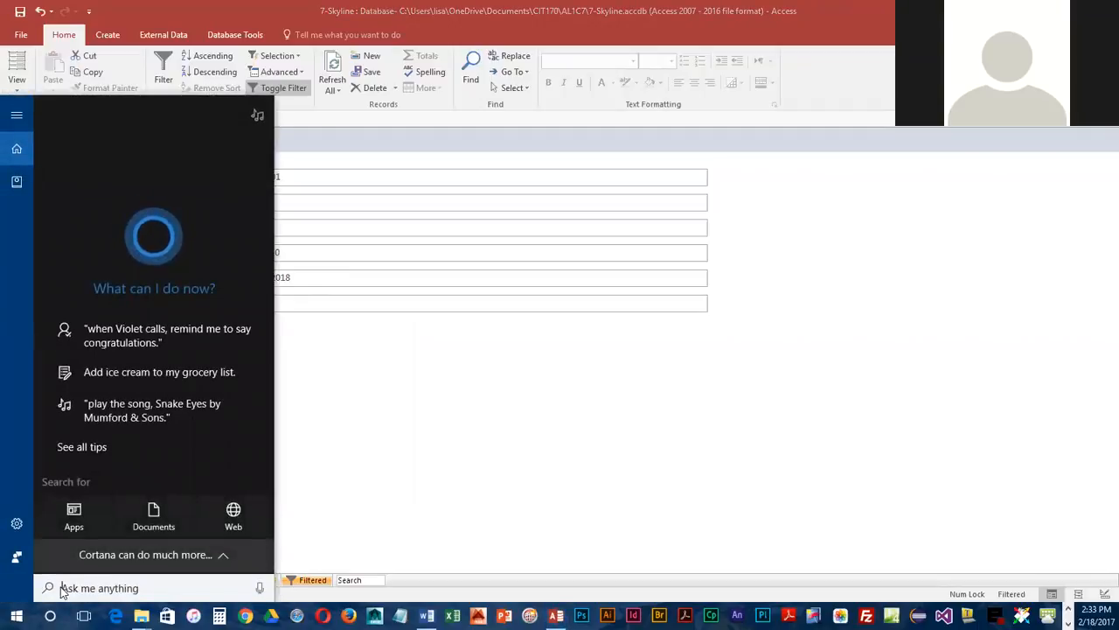
type("snipping")
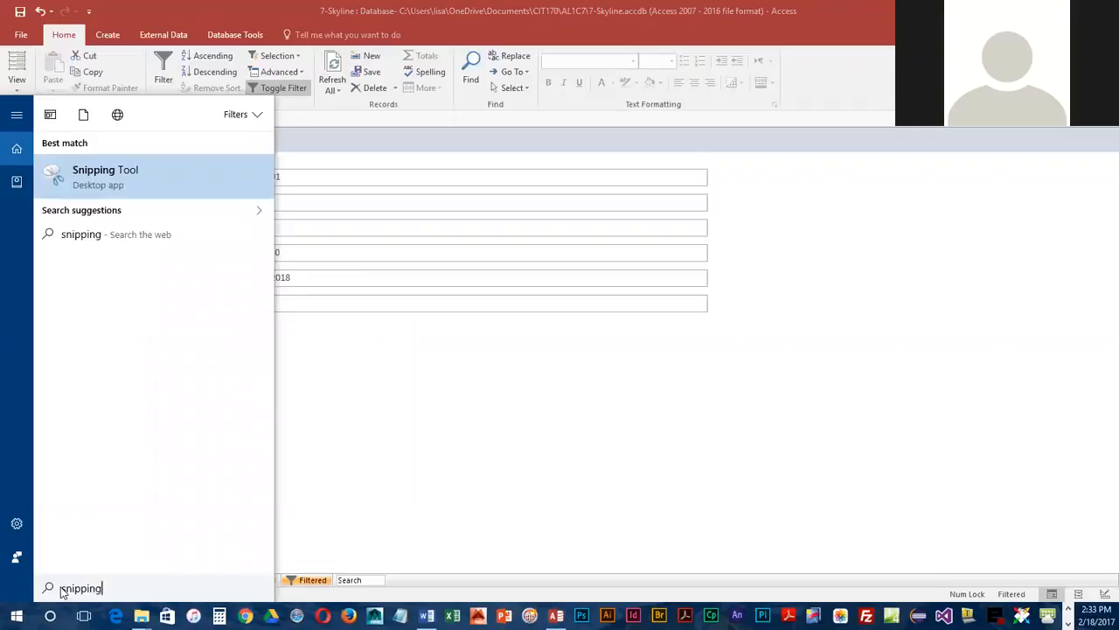
left_click(146, 166)
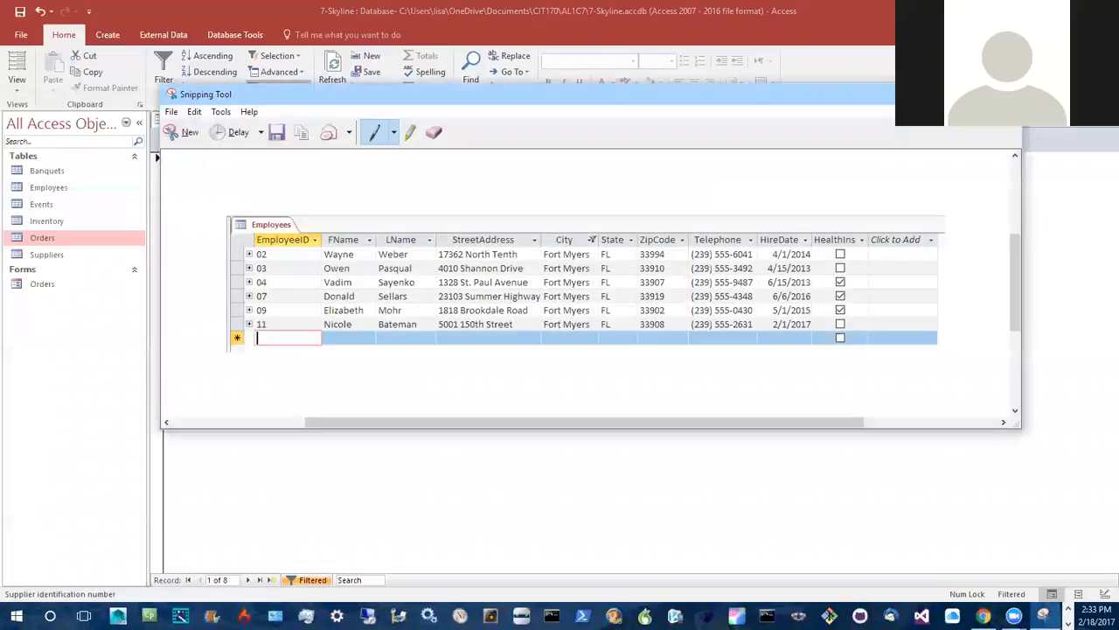
Capture a new snip of the Orders form including its record navigation bar, check its contents, and copy it.
left_click(183, 132)
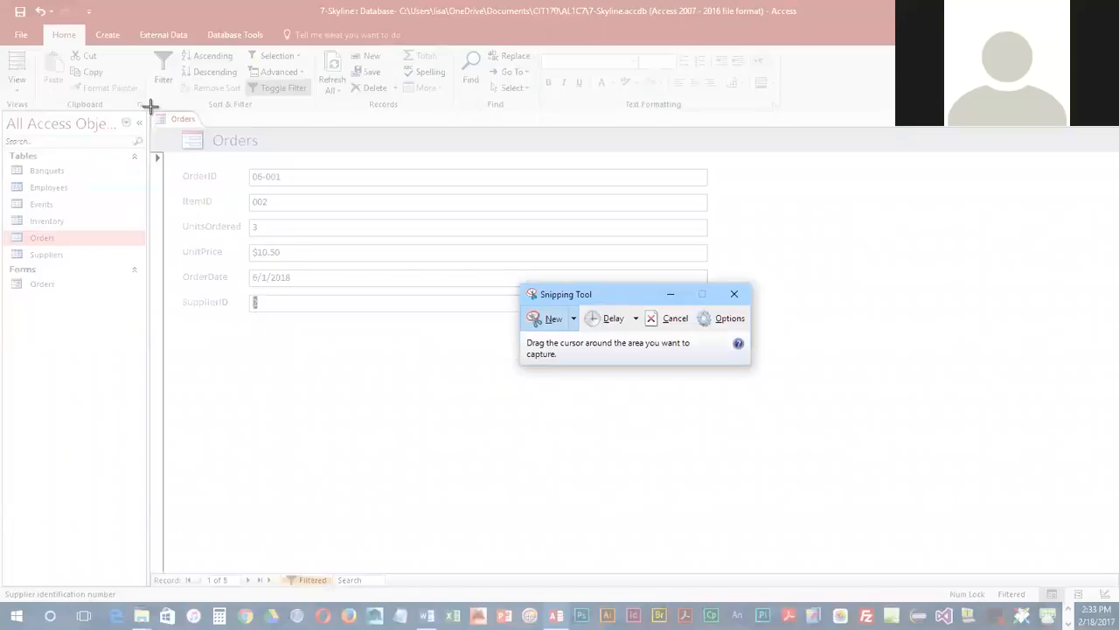
left_click_drag(150, 109, 631, 593)
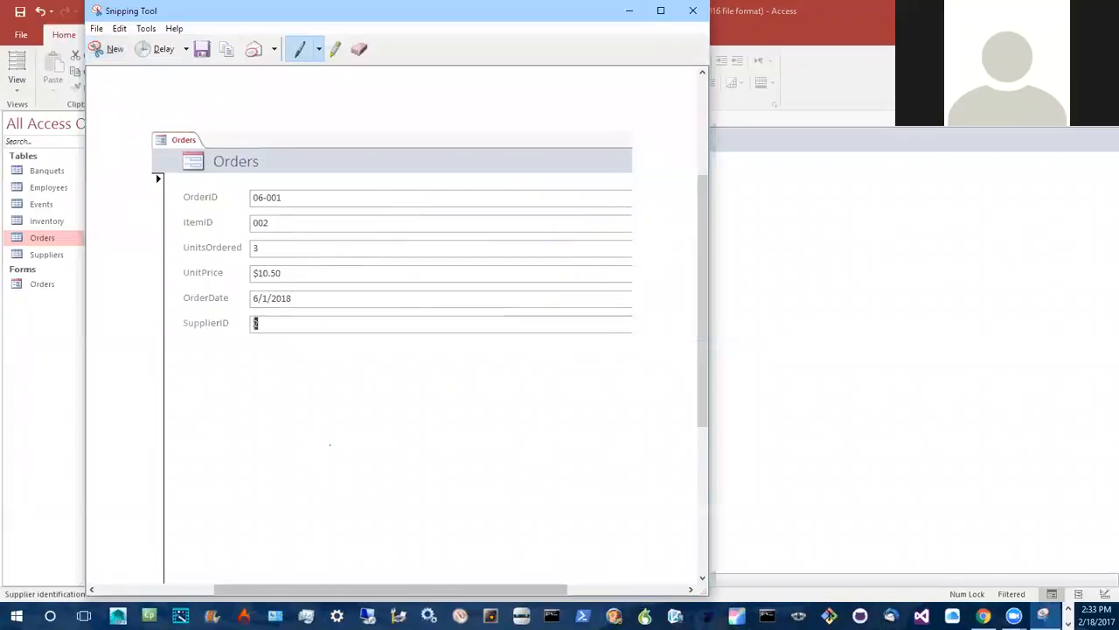
scroll(332, 447, "down", 2)
scroll(331, 447, "down", 1)
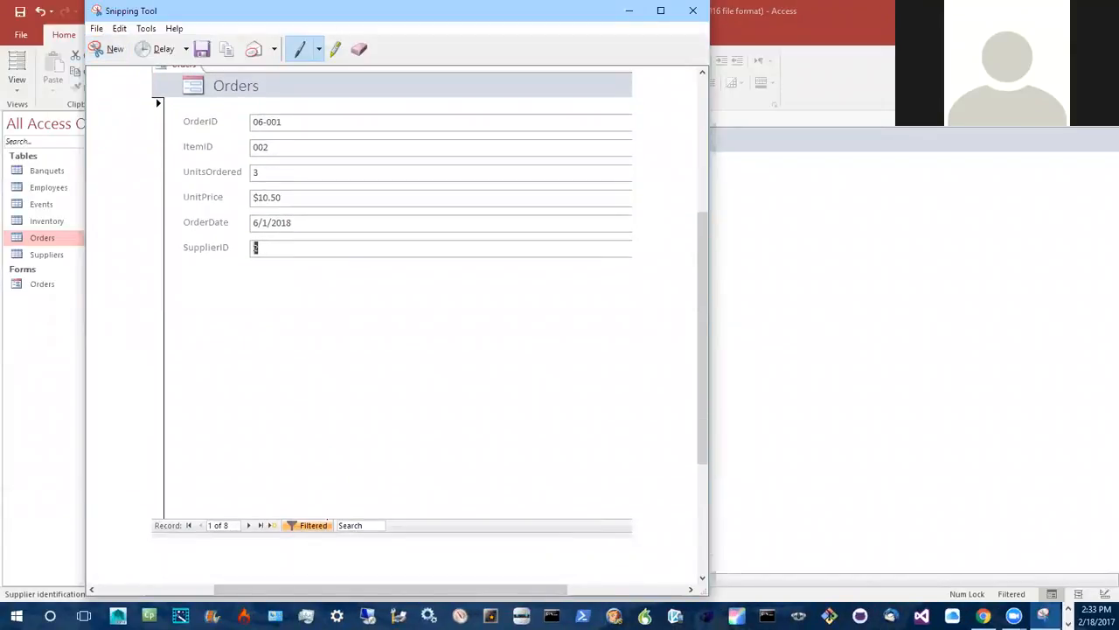
scroll(331, 447, "up", 2)
left_click(123, 29)
left_click(130, 47)
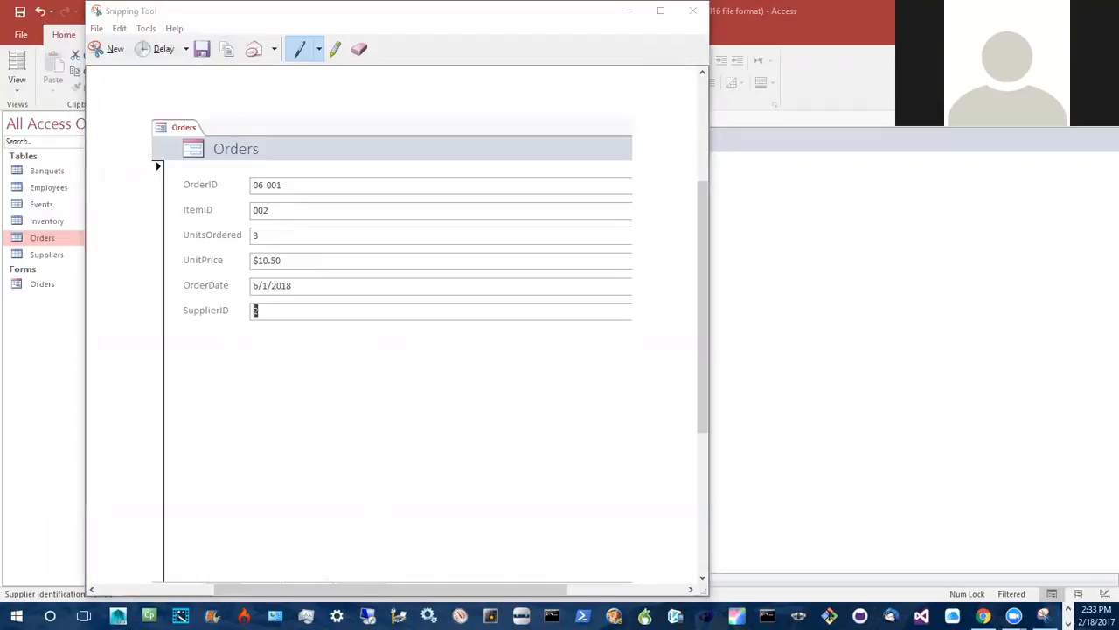
Switch to the Word document and add the line "Supplier ID =2 Filter in a form" below the Employees snip.
left_click(1069, 609)
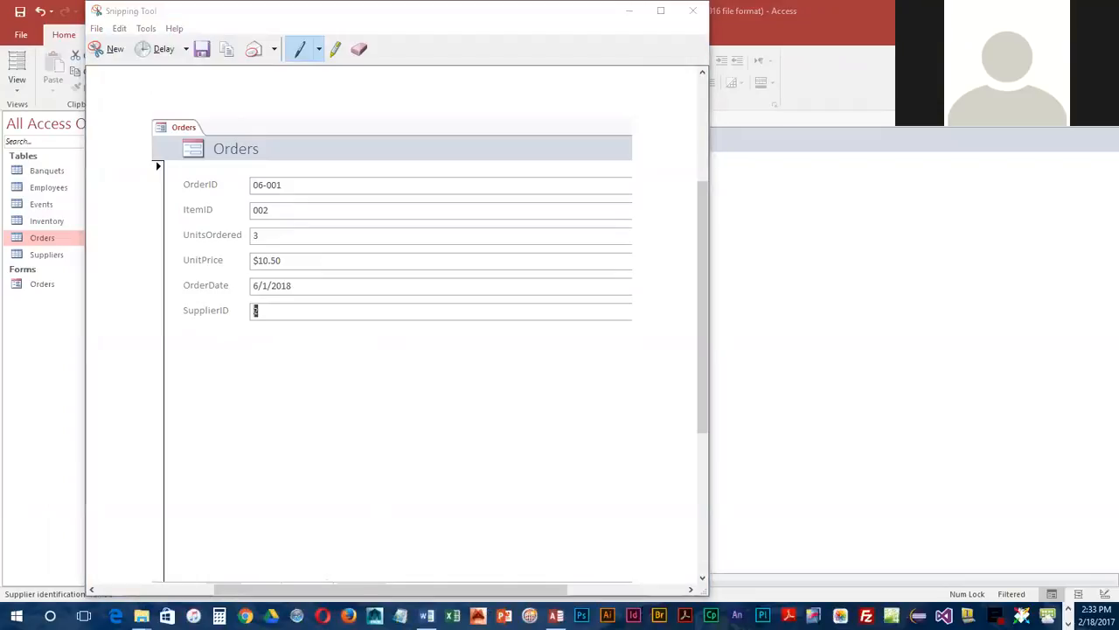
left_click(427, 615)
scroll(502, 457, "down", 5)
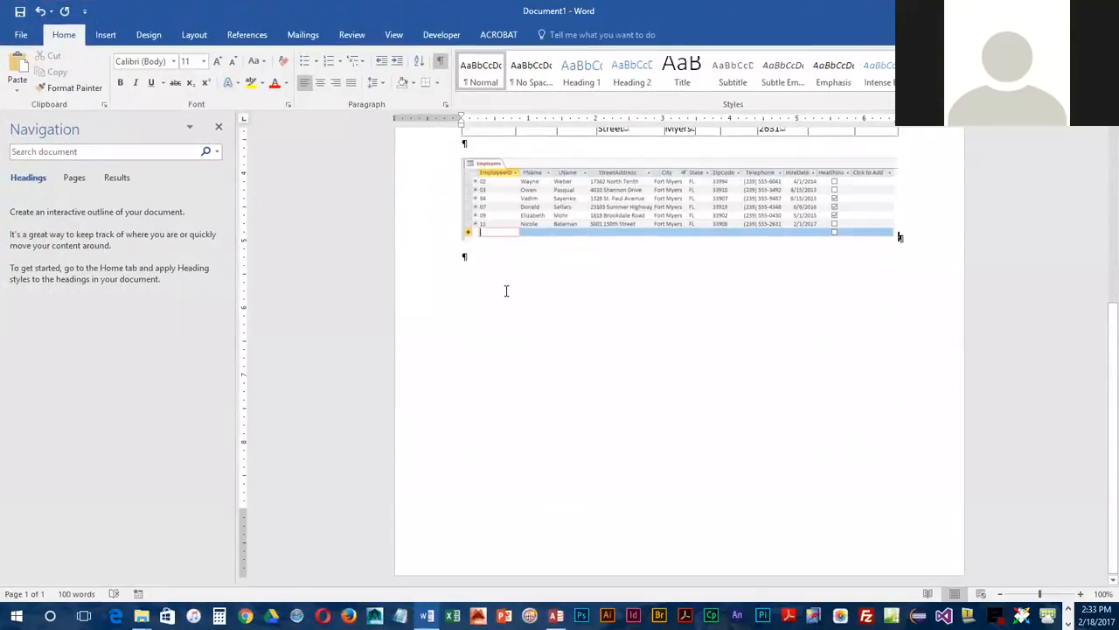
key("Return")
type("Supplier ID")
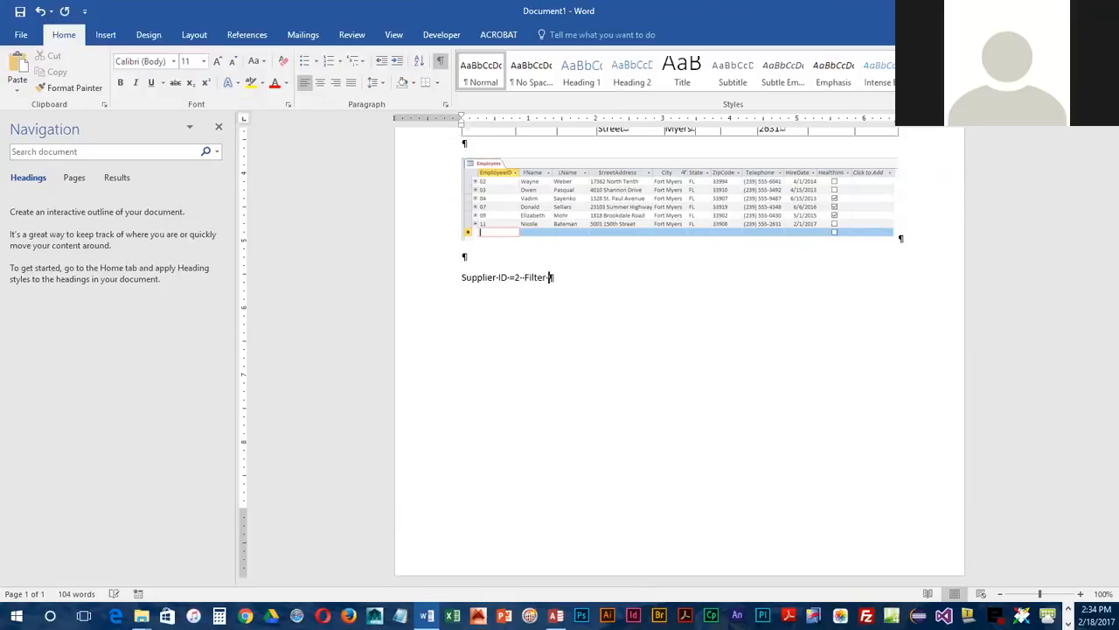
type("=2  Filter in a form")
Paste the Orders form snip on a new line below the Supplier ID caption and review the document.
key("Return")
key("ctrl+v")
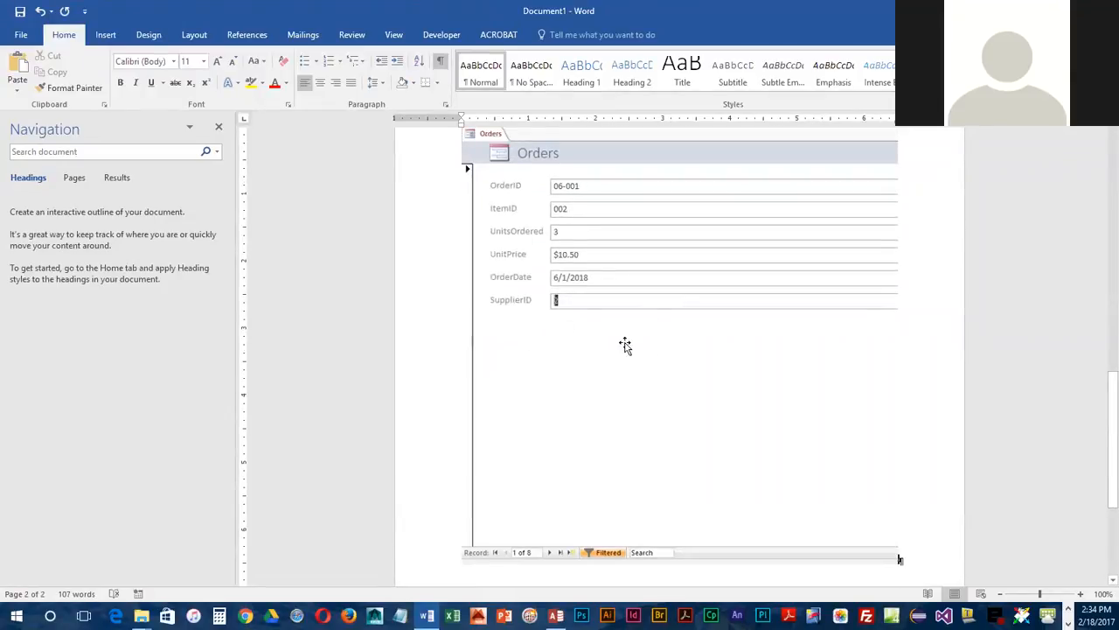
scroll(649, 351, "up", 10)
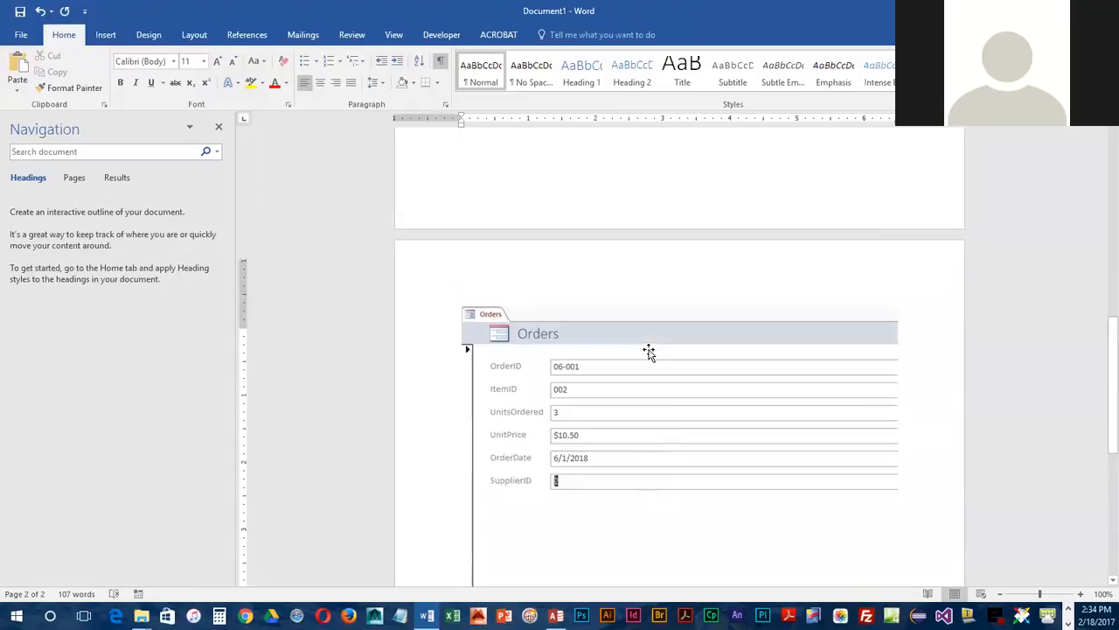
scroll(649, 351, "up", 6)
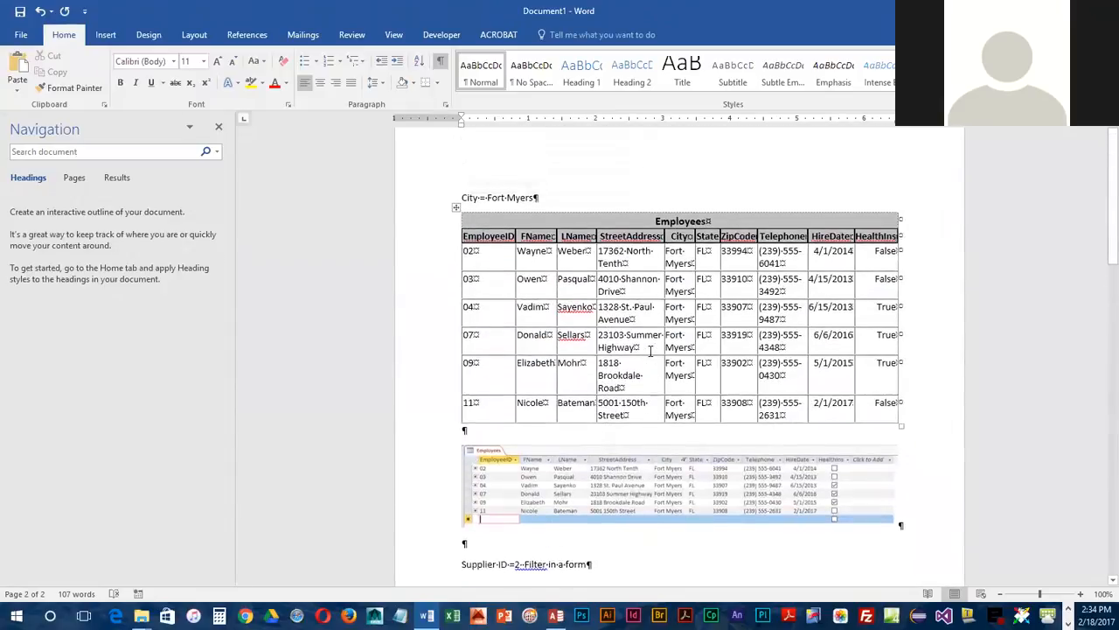
scroll(466, 328, "down", 3)
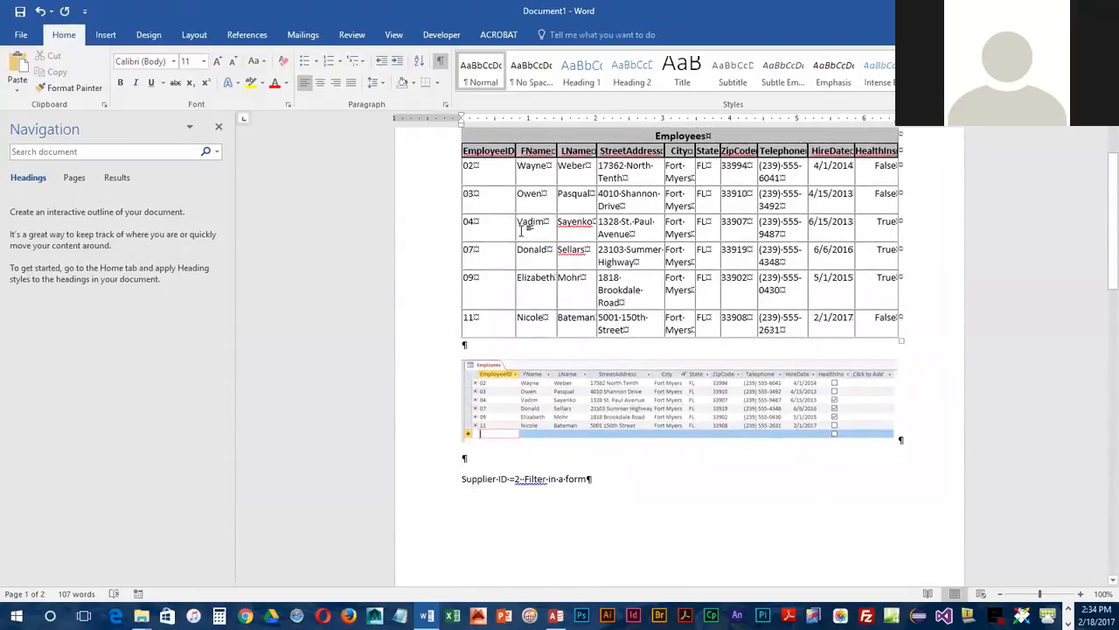
scroll(591, 312, "down", 2)
scroll(455, 224, "up", 5)
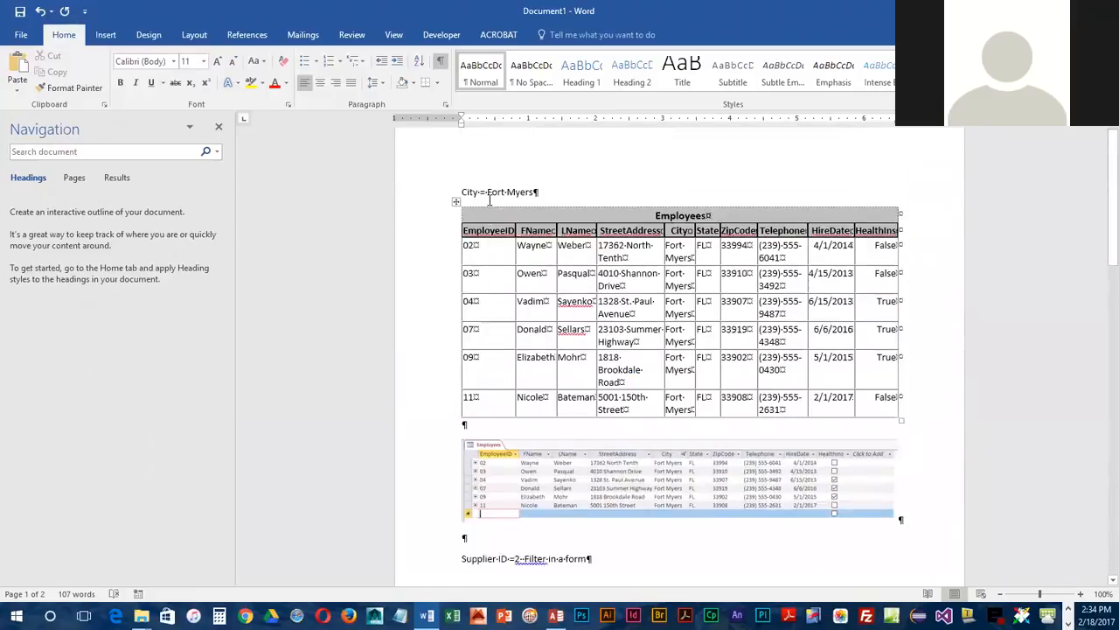
Delete the pasted Employees table below the "City = Fort Myers" caption, keeping the Employees snip.
left_click(456, 224)
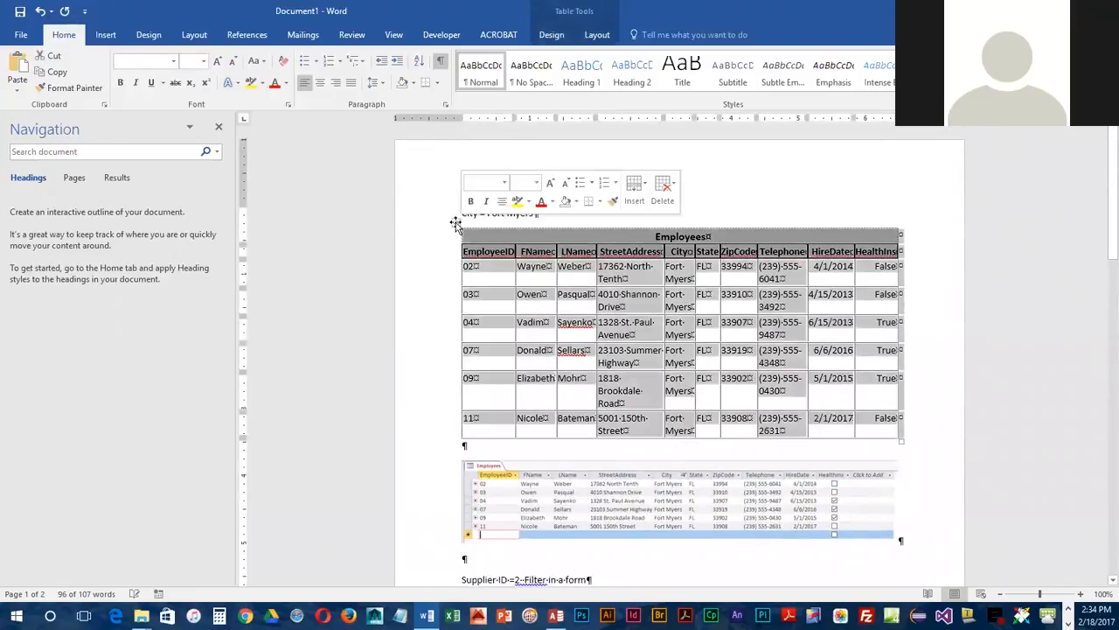
right_click(456, 222)
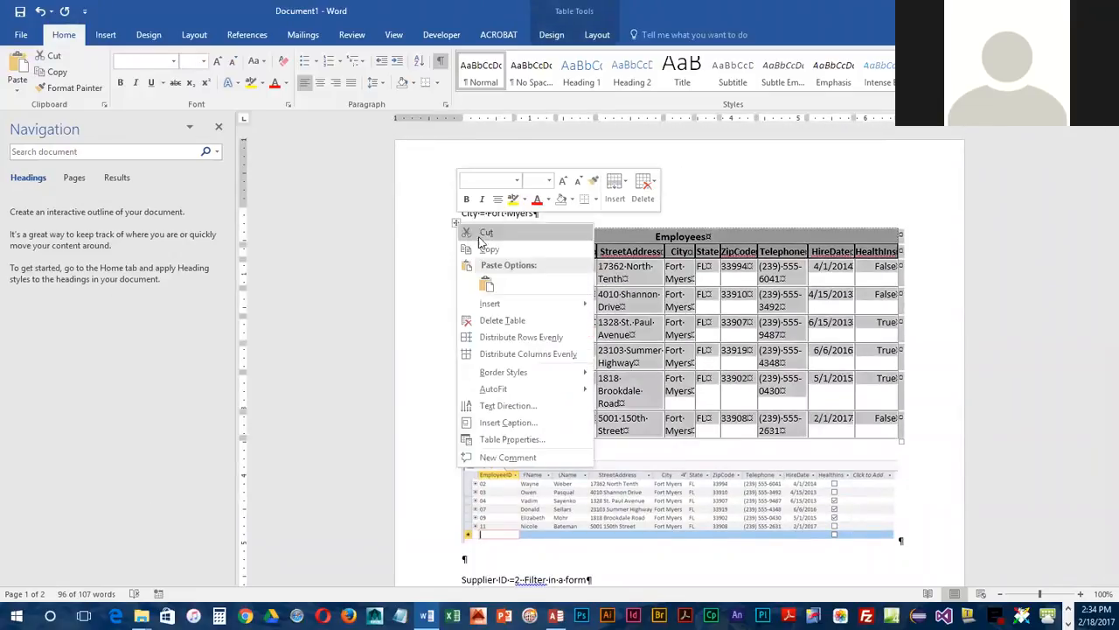
left_click(516, 320)
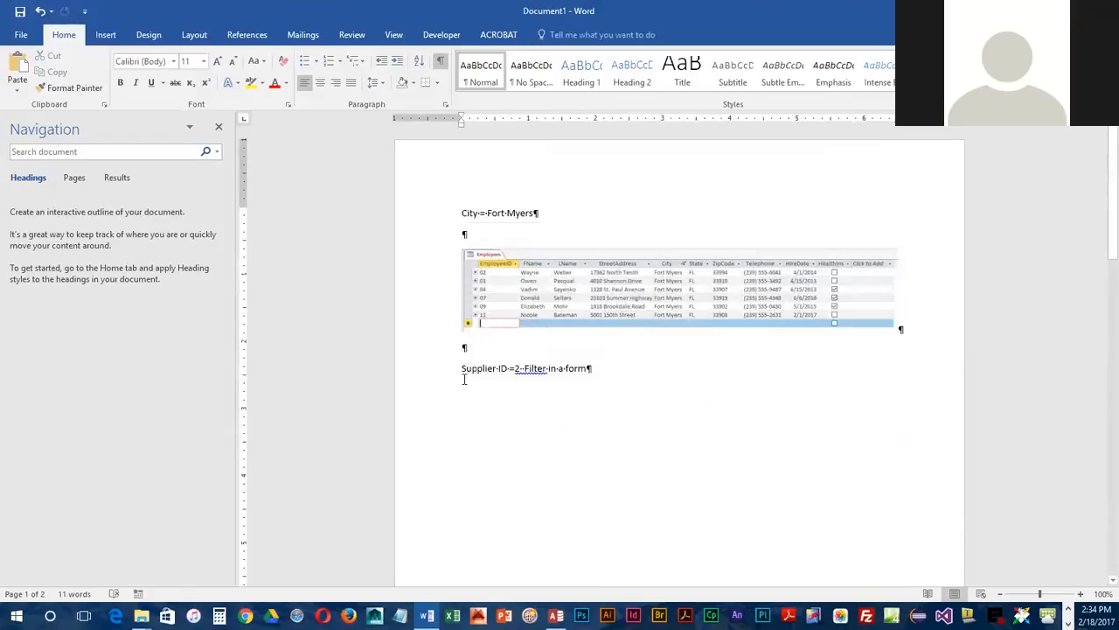
Shrink the Orders form picture proportionally so that it fits on the first page beneath its Supplier ID caption.
scroll(519, 412, "down", 15)
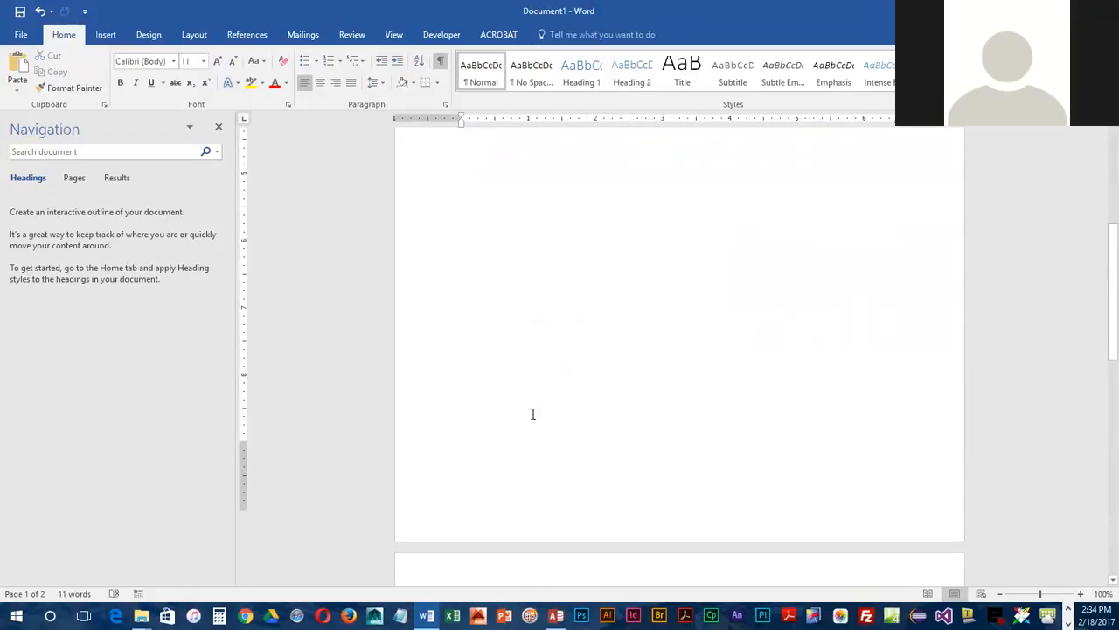
left_click(681, 365)
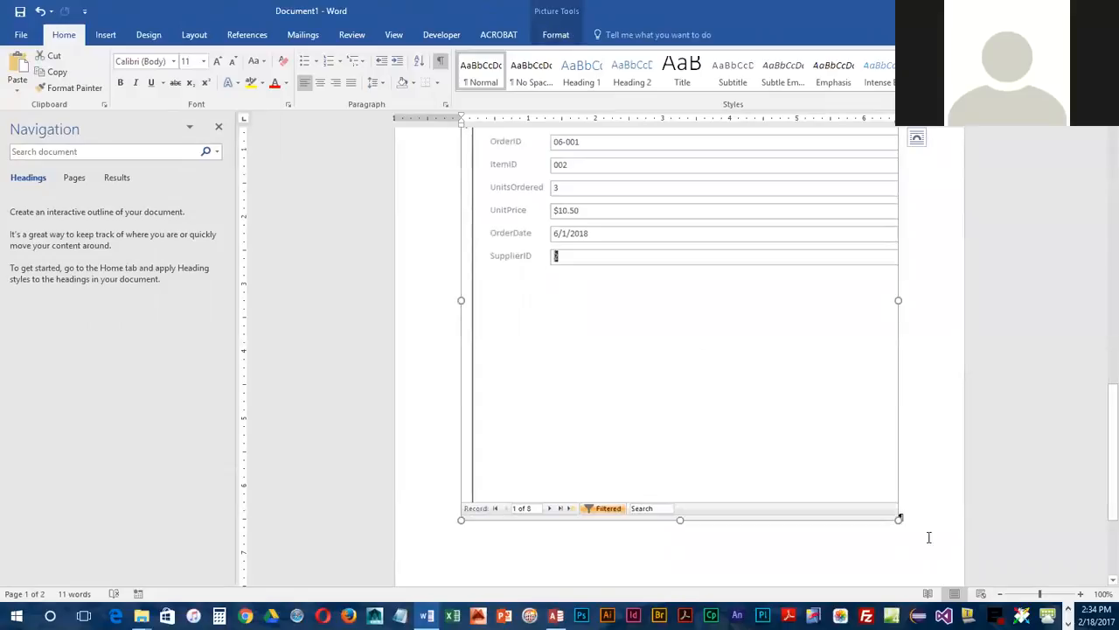
left_click_drag(897, 518, 856, 473)
scroll(782, 443, "up", 5)
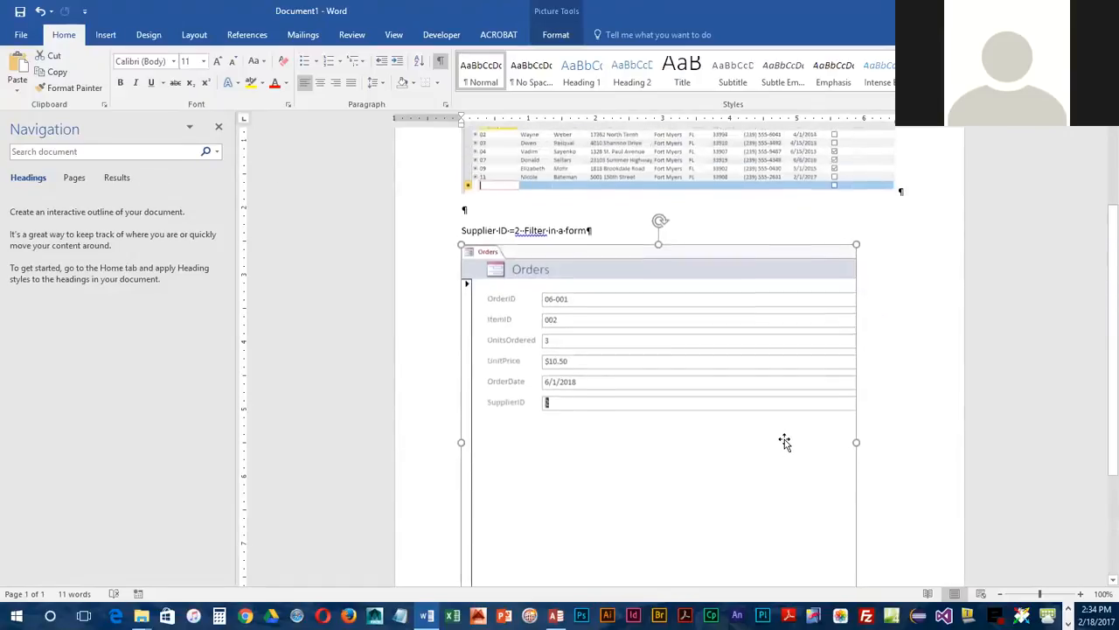
scroll(470, 281, "down", 5)
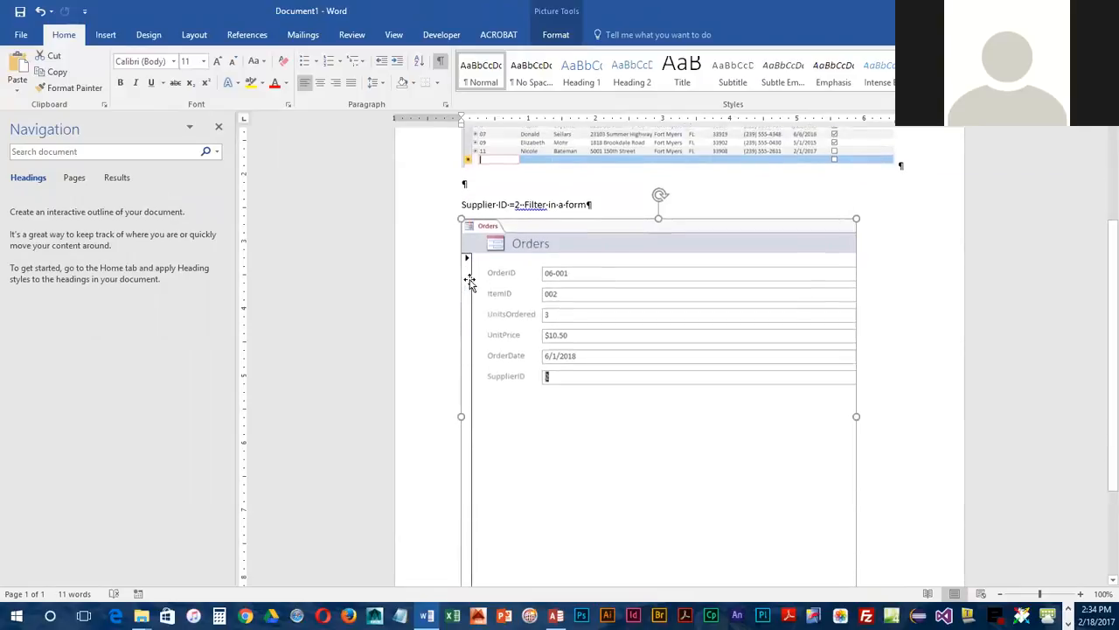
scroll(470, 281, "down", 1)
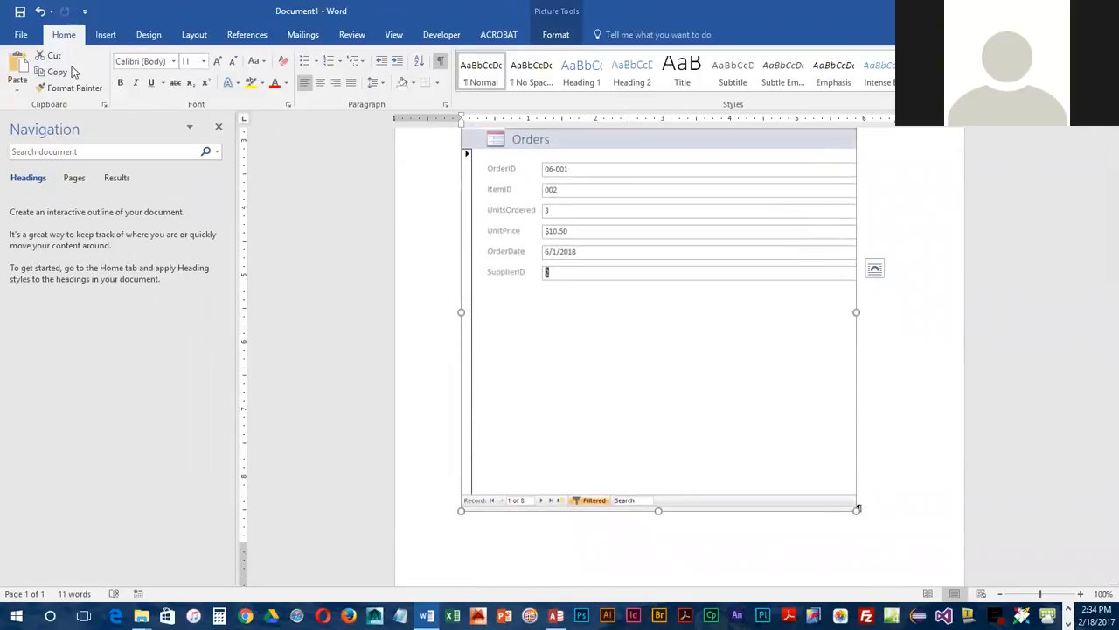
Save the document as chapter7-filters in the OneDrive folder Documents > CIT170 > AL1C7.
left_click(19, 13)
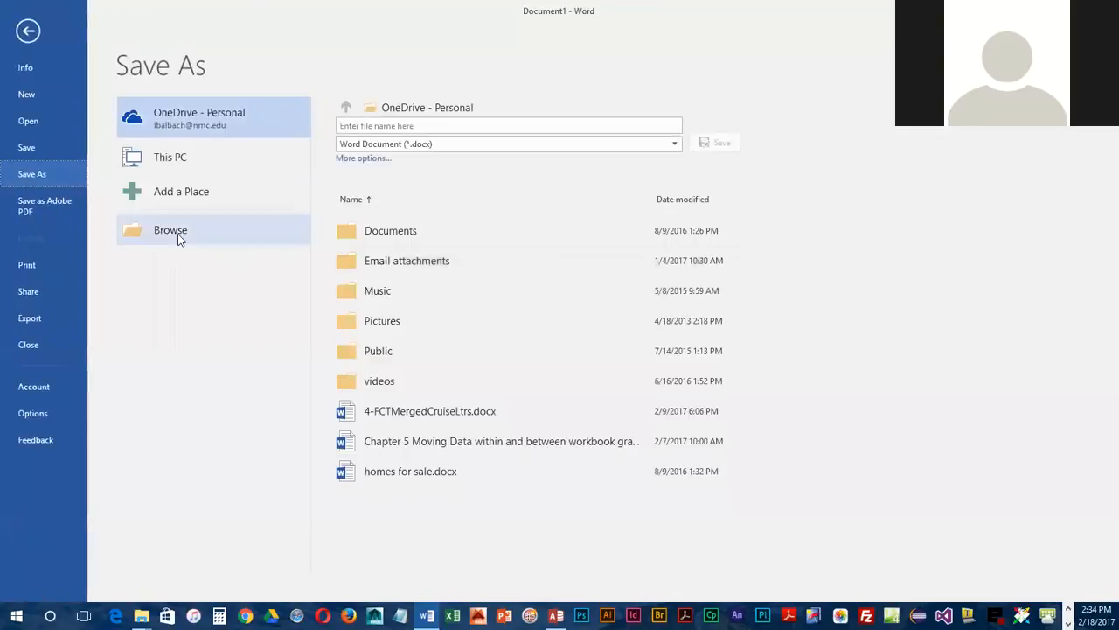
left_click(291, 234)
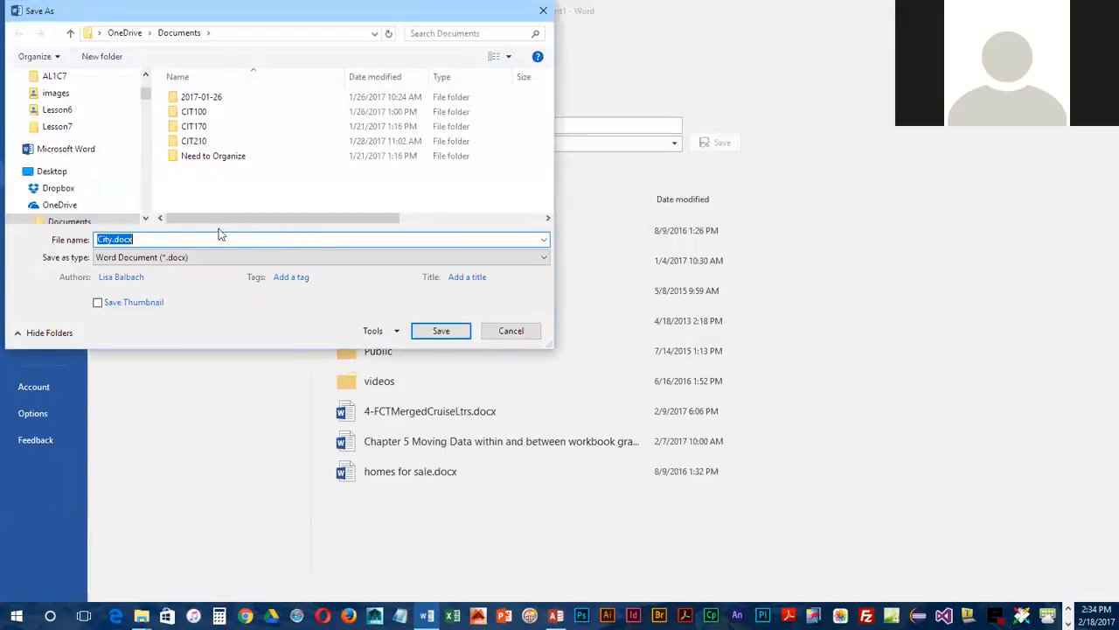
double_click(194, 126)
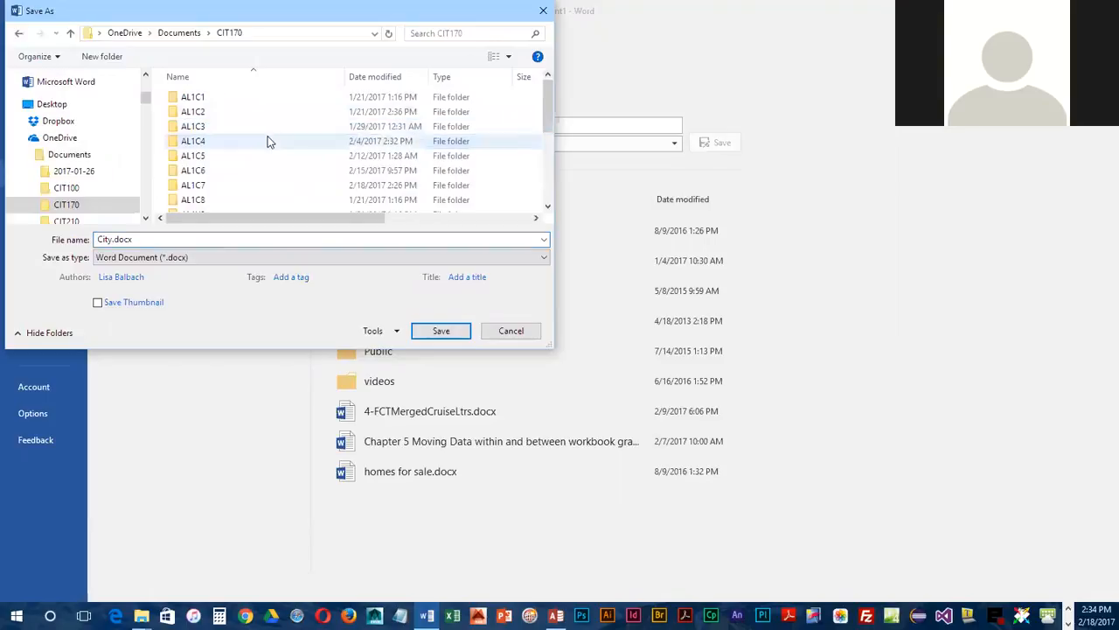
double_click(214, 185)
left_click(141, 239)
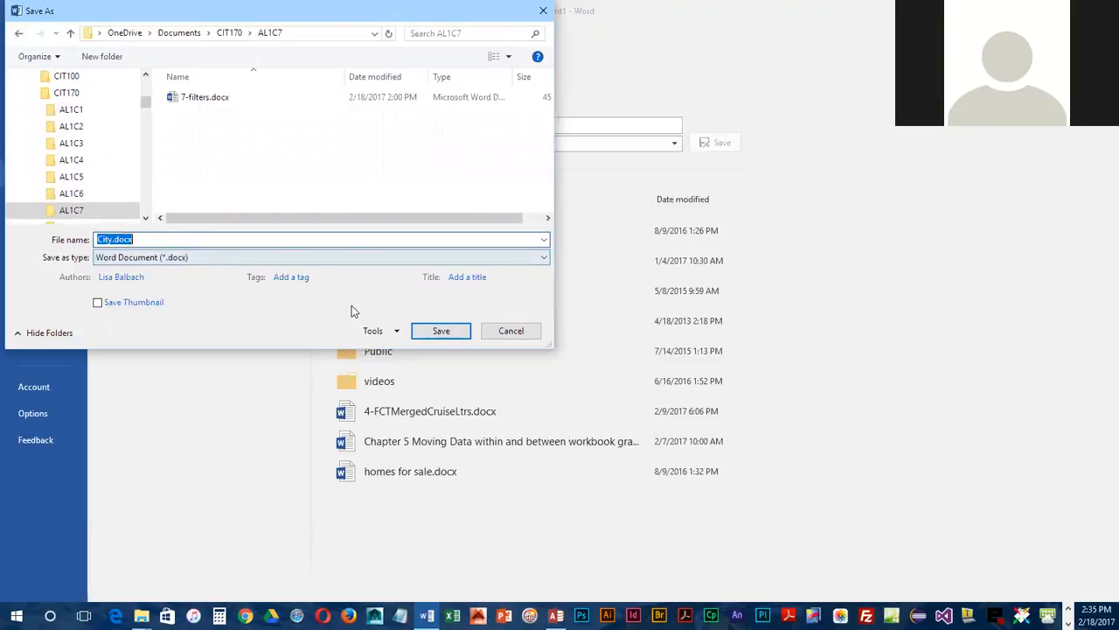
type("chapter7-filters")
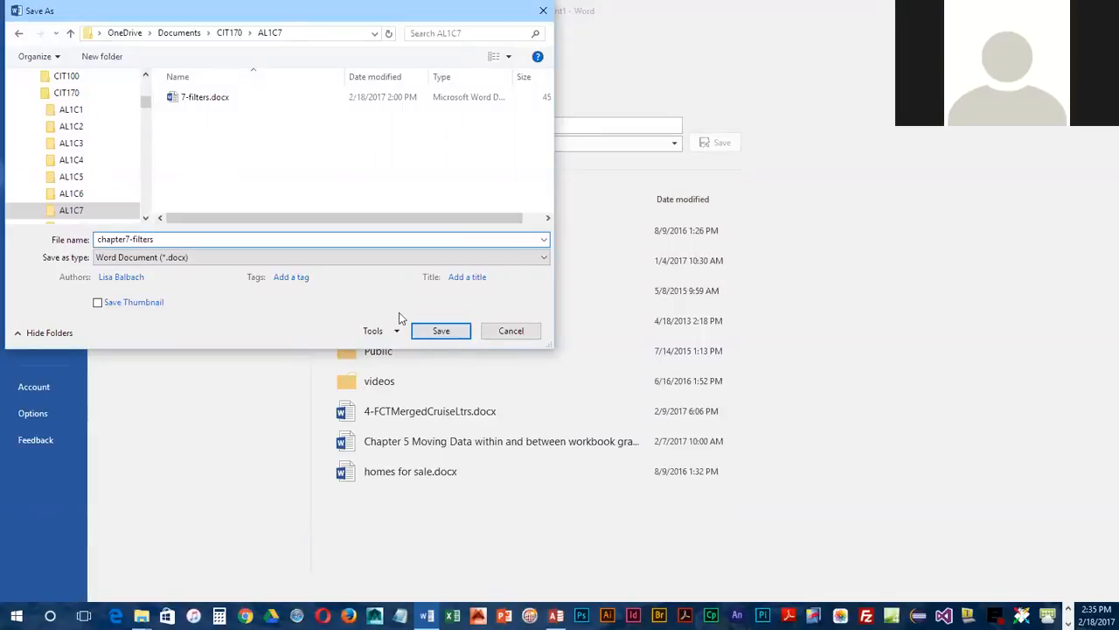
left_click(441, 331)
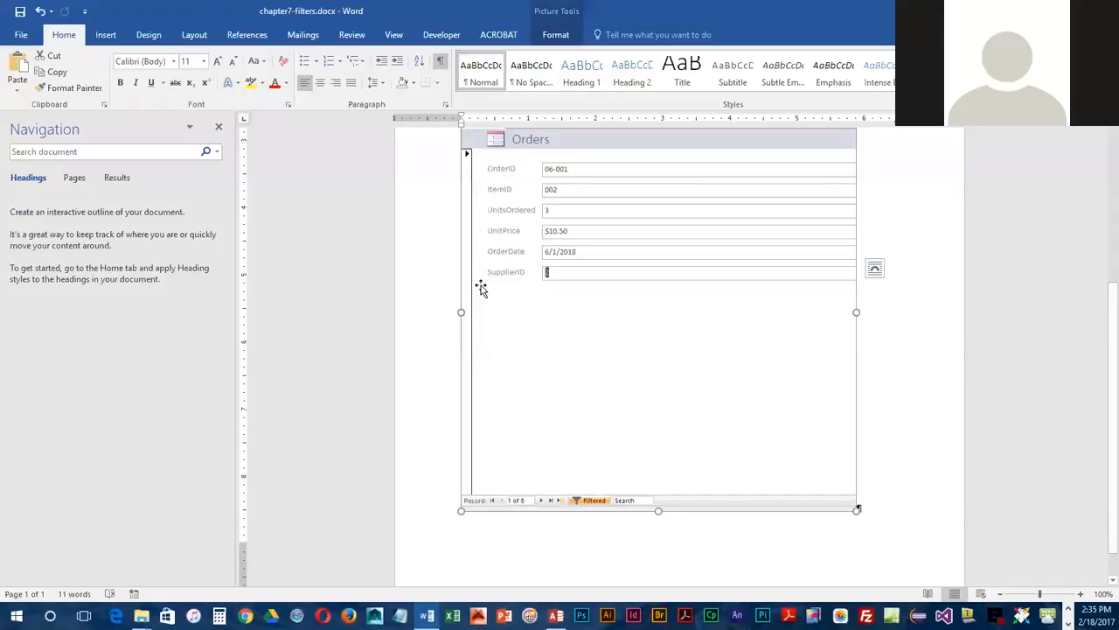
scroll(457, 284, "up", 3)
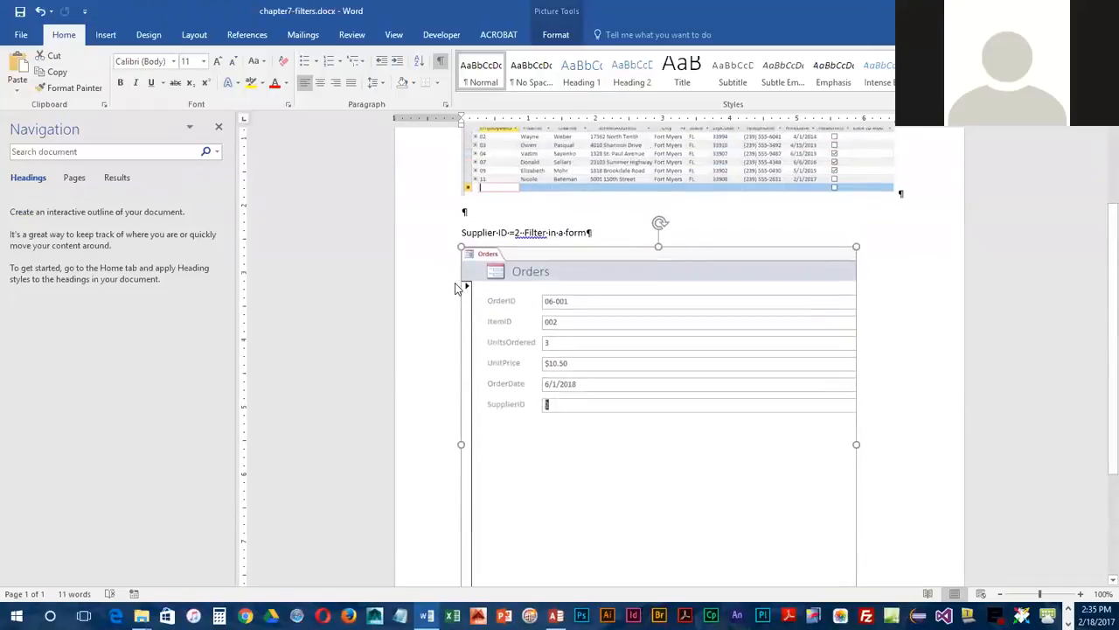